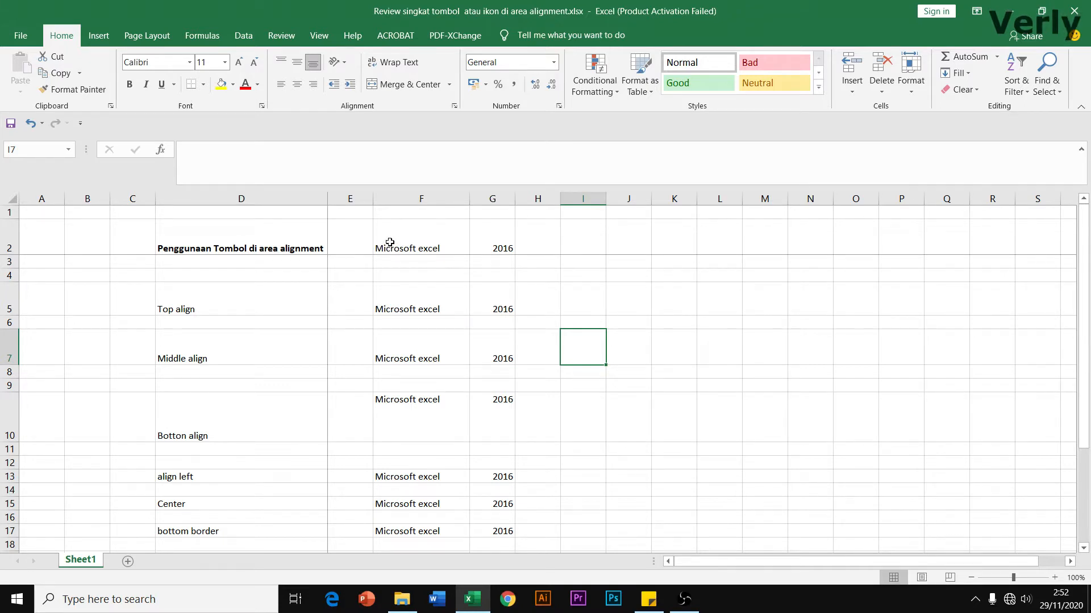
Top-align the 'Microsoft excel' and 2016 entries in F5:G5
{"action": "left_click_drag", "start_coordinate": [390, 243], "coordinate": [490, 245]}
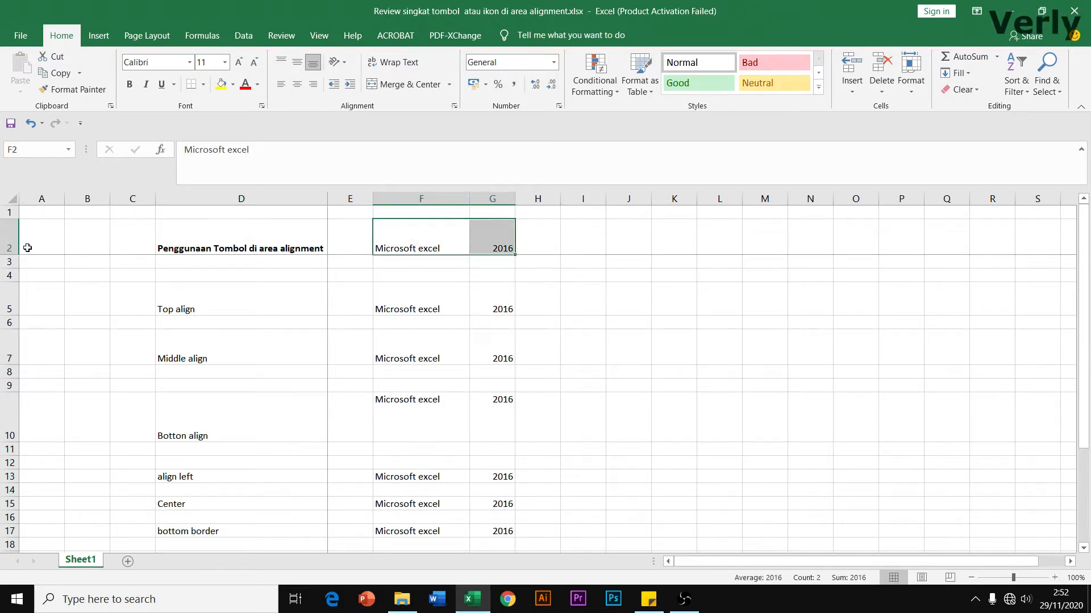
{"action": "left_click", "coordinate": [421, 246]}
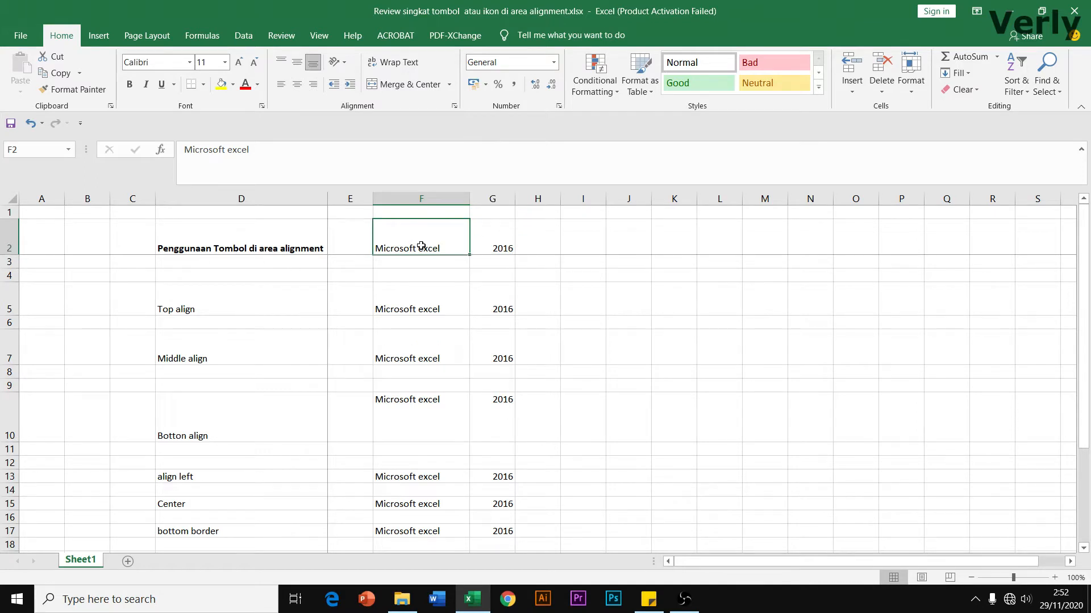
{"action": "left_click", "coordinate": [494, 241]}
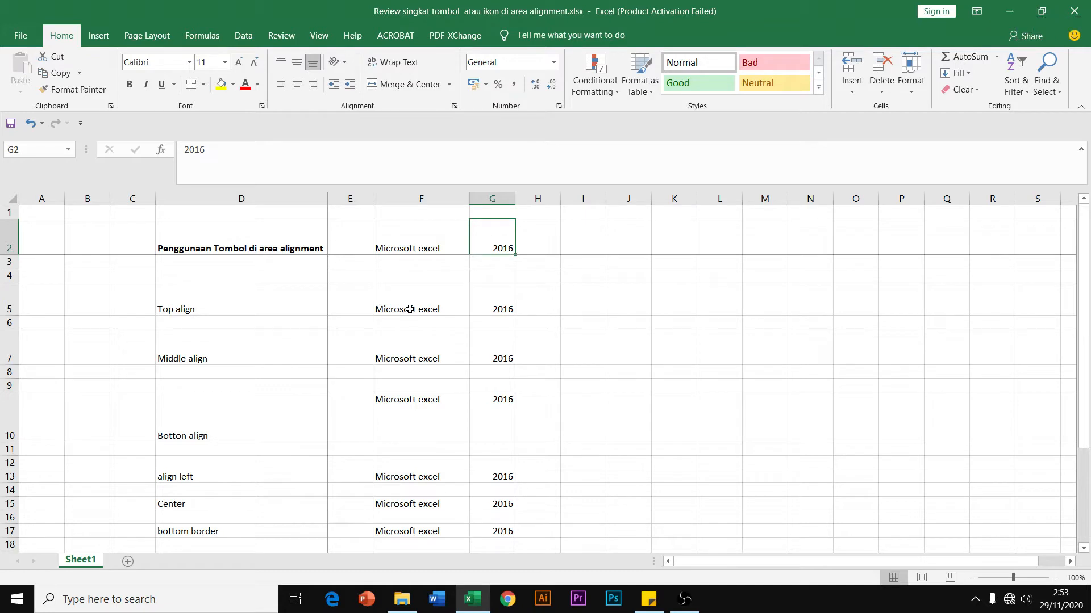
{"action": "left_click", "coordinate": [256, 309]}
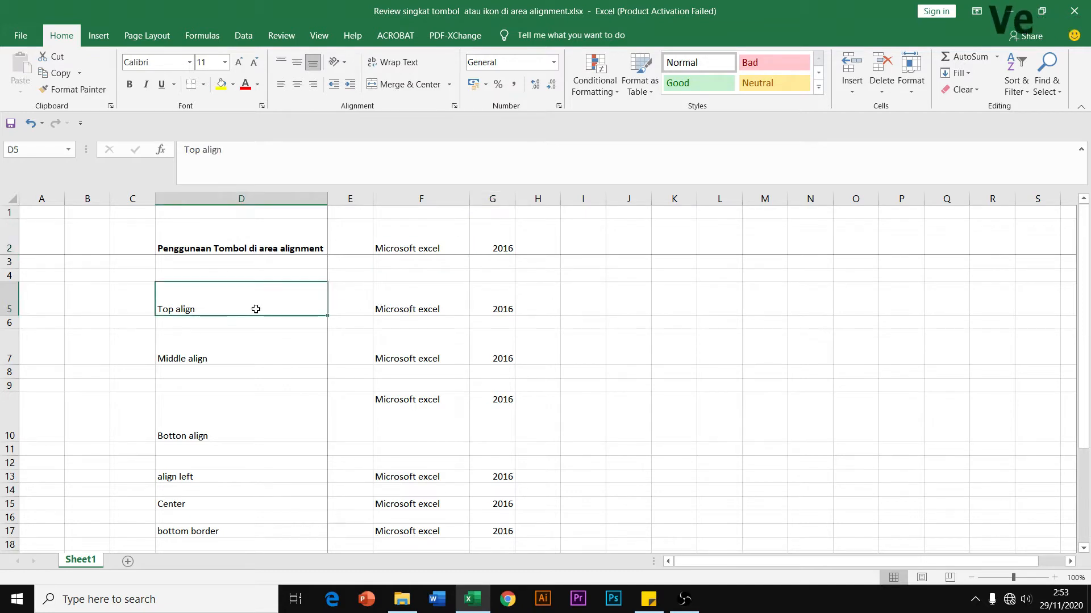
{"action": "left_click", "coordinate": [389, 304]}
{"action": "left_click_drag", "start_coordinate": [389, 304], "coordinate": [484, 307]}
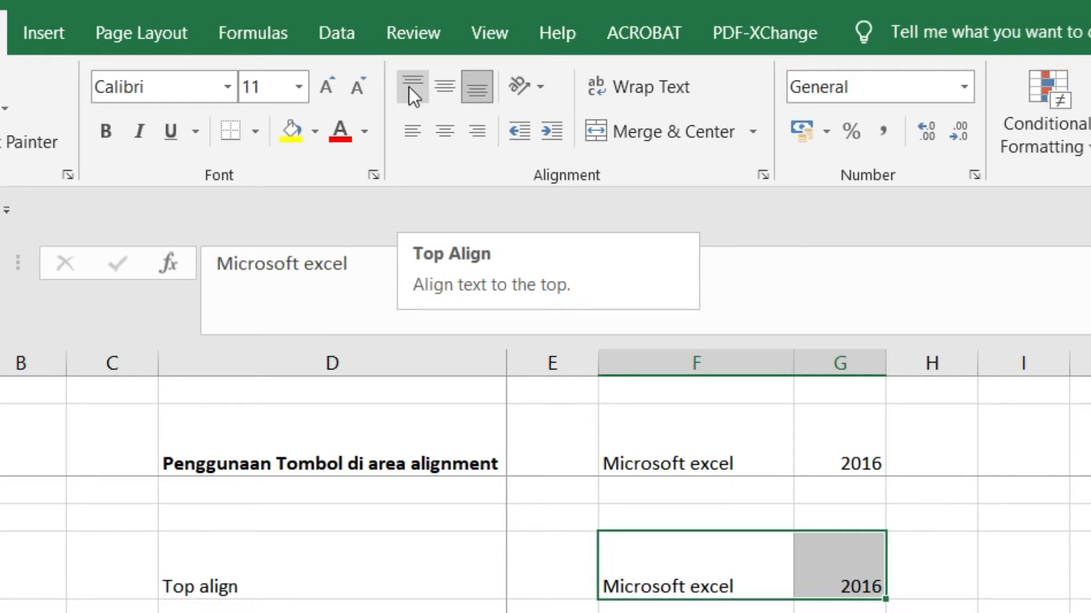
{"action": "left_click", "coordinate": [408, 87]}
Compare the top alignment of F5 and G5 against the row 2 cells
{"action": "left_click", "coordinate": [1022, 566]}
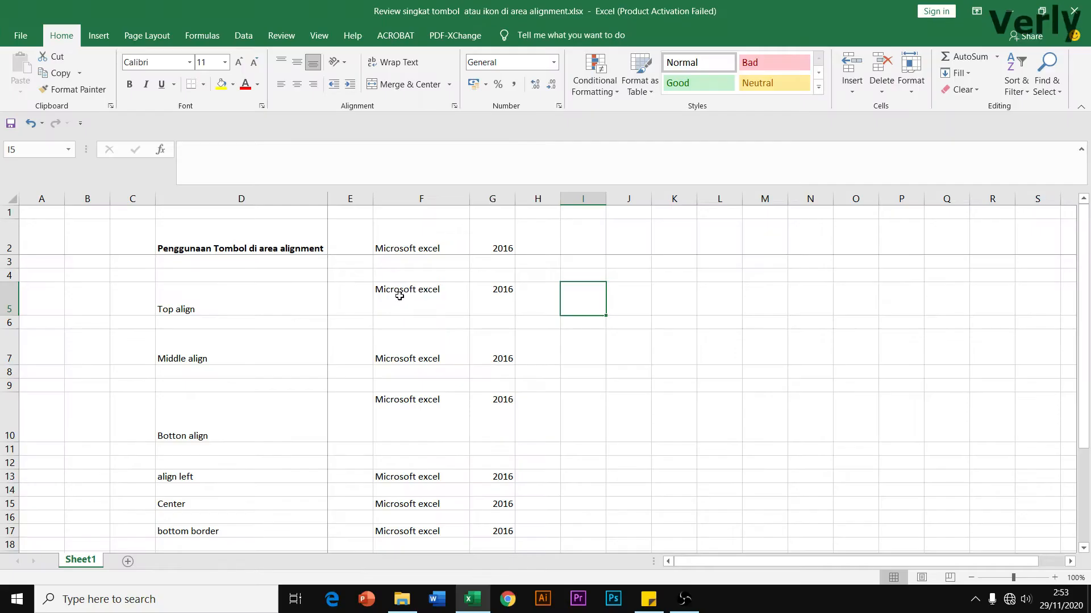
{"action": "left_click", "coordinate": [649, 557]}
{"action": "left_click", "coordinate": [509, 297]}
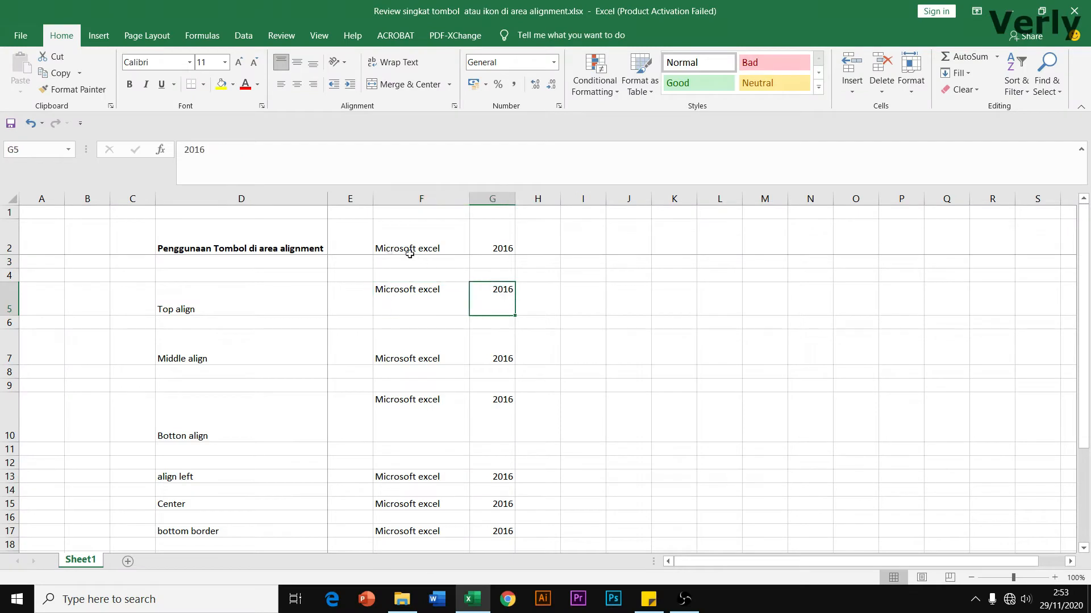
{"action": "left_click", "coordinate": [393, 249]}
{"action": "left_click", "coordinate": [480, 252]}
{"action": "left_click", "coordinate": [397, 296]}
{"action": "left_click", "coordinate": [478, 299]}
Middle-align the row 7 entries in F7:G7 vertically
{"action": "left_click_drag", "start_coordinate": [385, 348], "coordinate": [470, 348]}
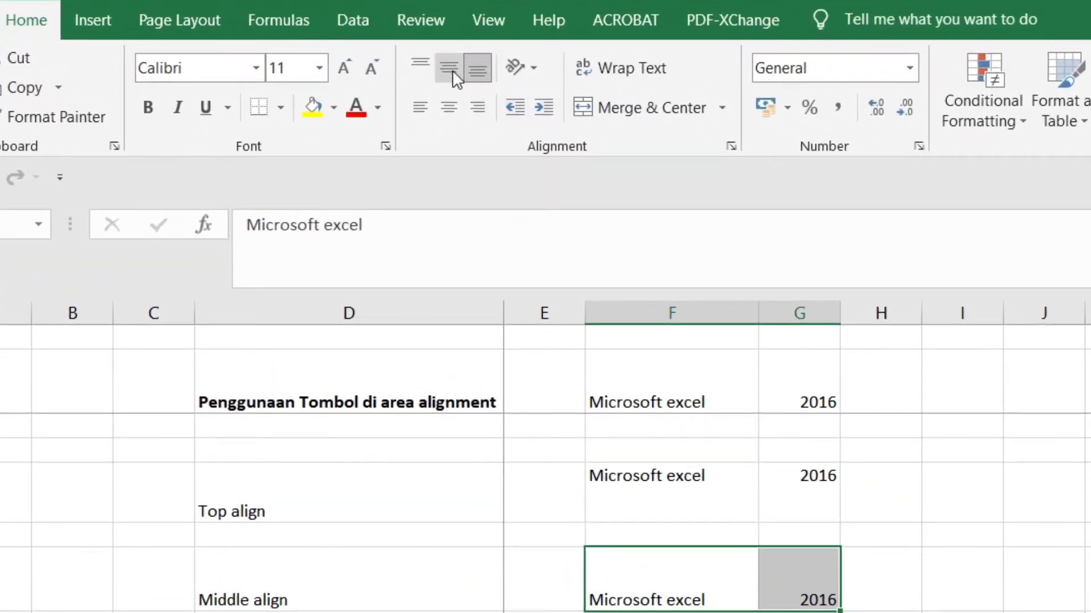
{"action": "left_click", "coordinate": [452, 69]}
{"action": "left_click", "coordinate": [621, 578]}
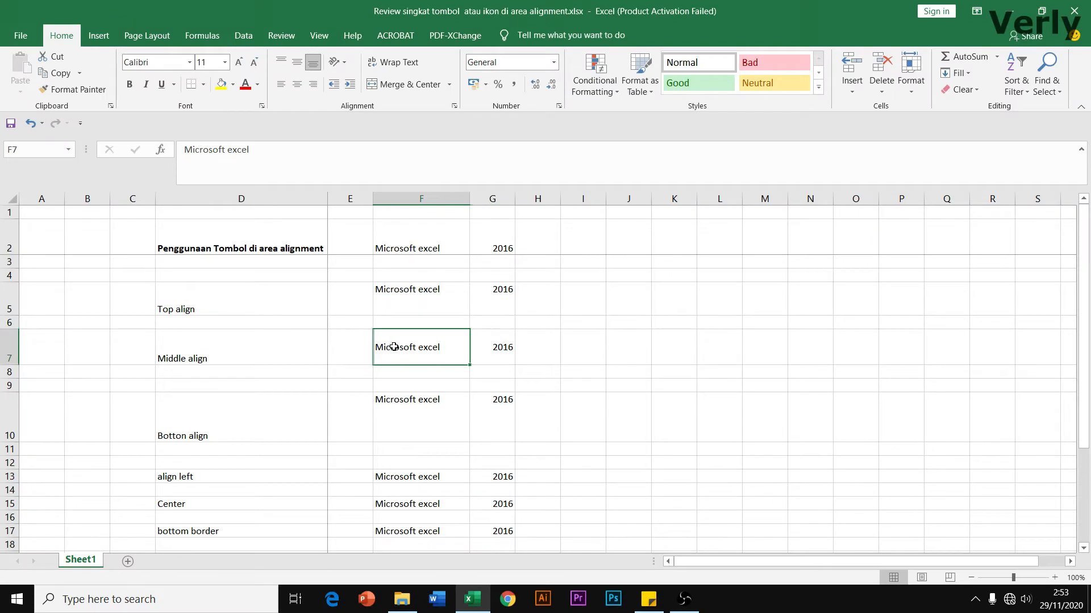
{"action": "left_click", "coordinate": [498, 346]}
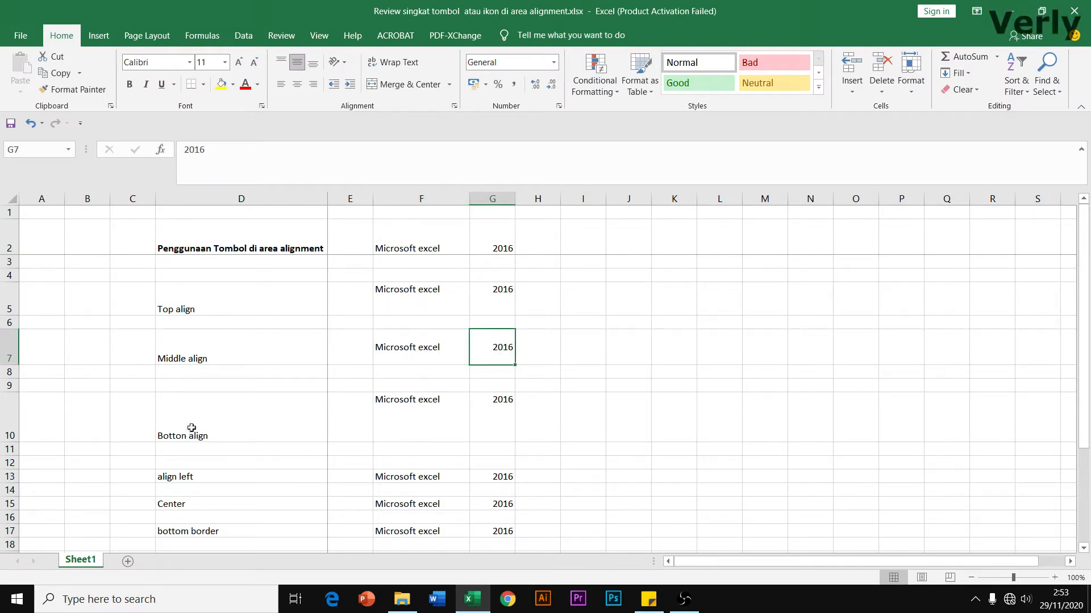
Bottom-align the row 10 entries in F10:G10
{"action": "key", "text": "Down"}
{"action": "key", "text": "Down"}
{"action": "key", "text": "Down"}
{"action": "left_click_drag", "start_coordinate": [401, 411], "coordinate": [493, 420]}
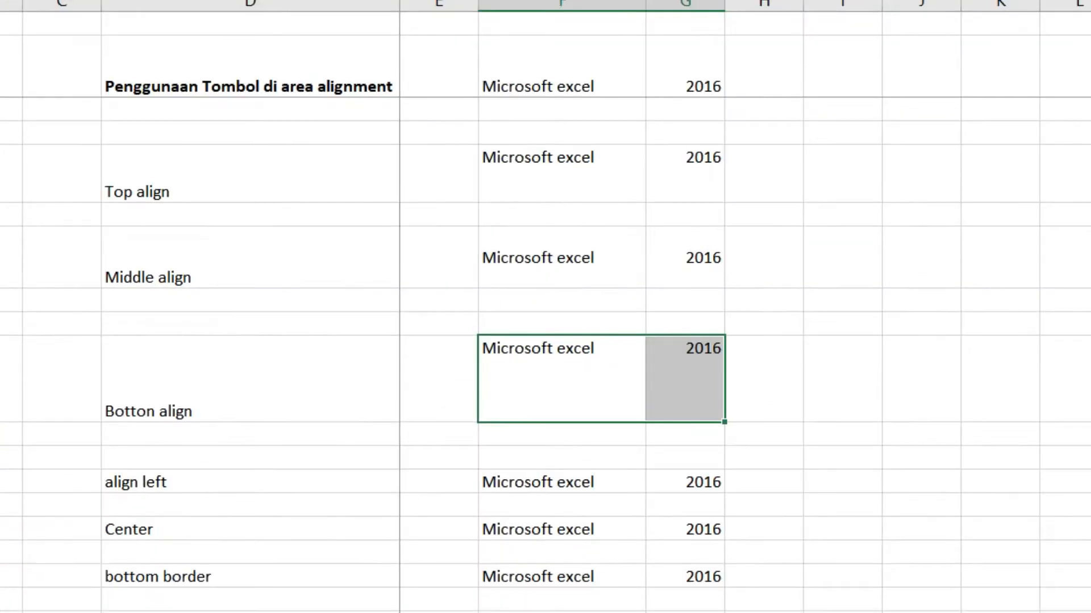
{"action": "left_click", "coordinate": [423, 63]}
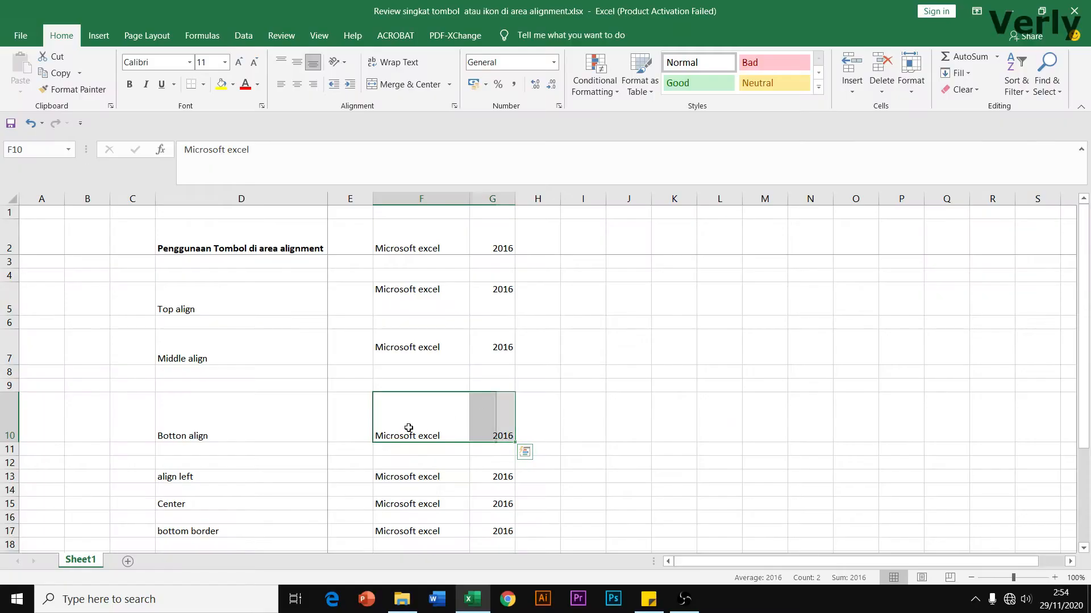
{"action": "left_click", "coordinate": [543, 386]}
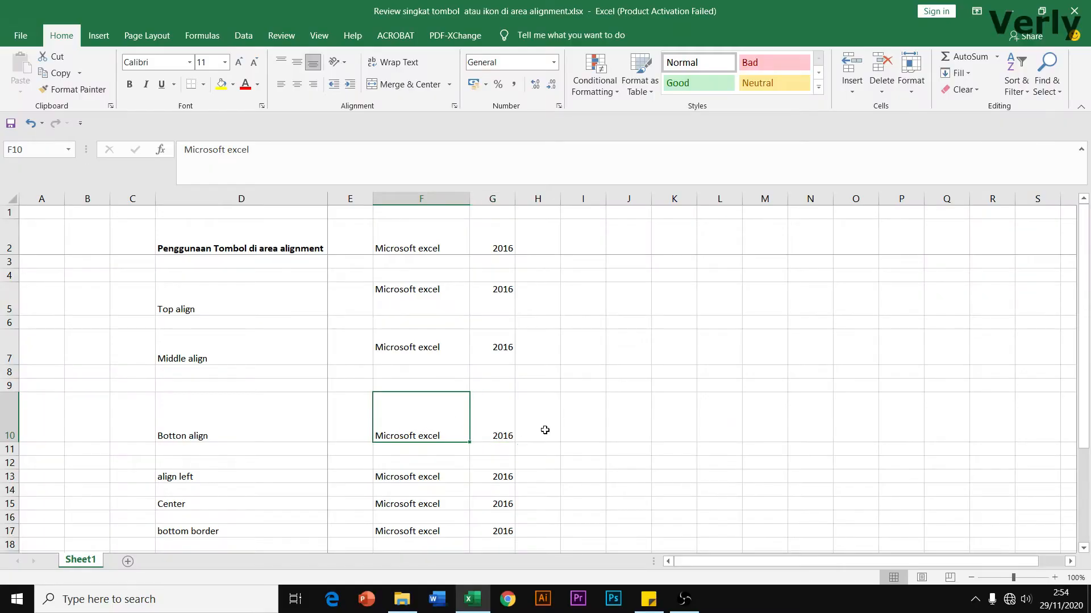
{"action": "left_click", "coordinate": [772, 401]}
{"action": "left_click", "coordinate": [506, 431]}
{"action": "scroll", "coordinate": [507, 424], "scroll_direction": "down", "scroll_amount": 2}
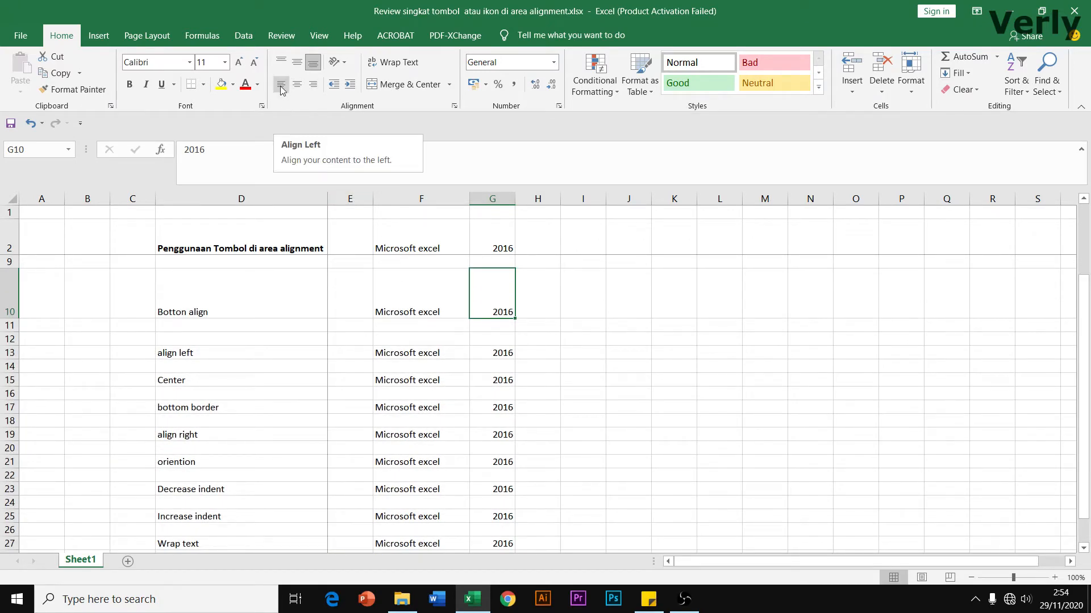
Left-align the 2016 value in G13 on the align left row
{"action": "left_click", "coordinate": [407, 356]}
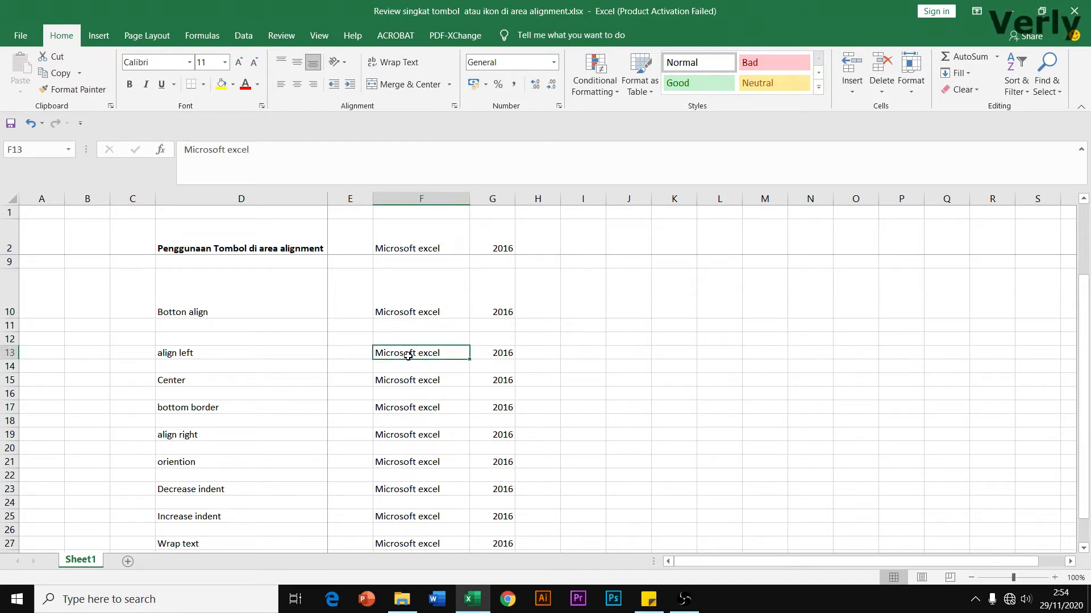
{"action": "left_click", "coordinate": [509, 354]}
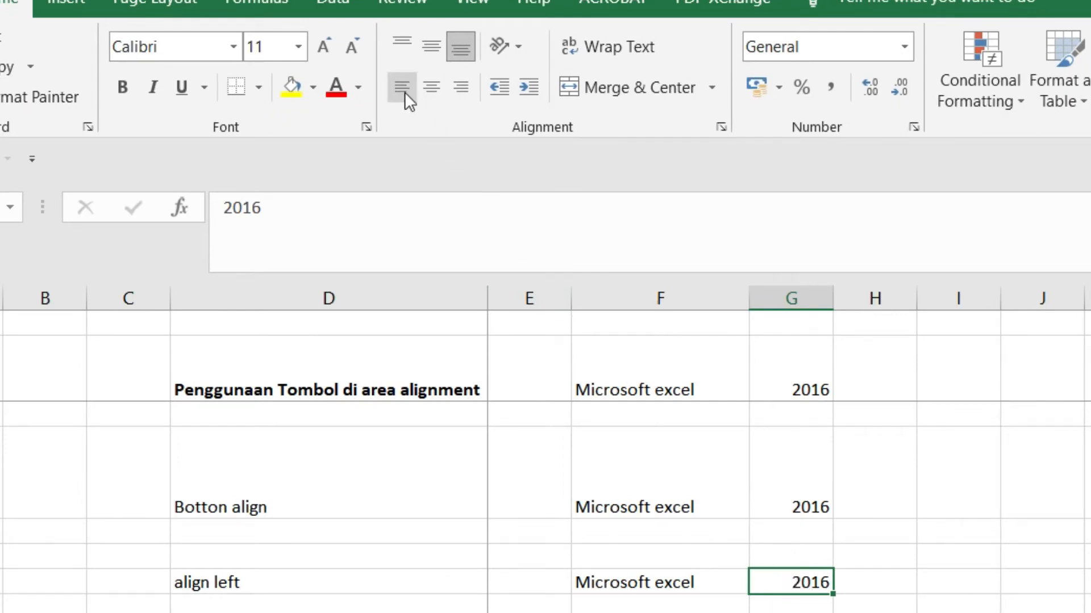
{"action": "left_click", "coordinate": [401, 92]}
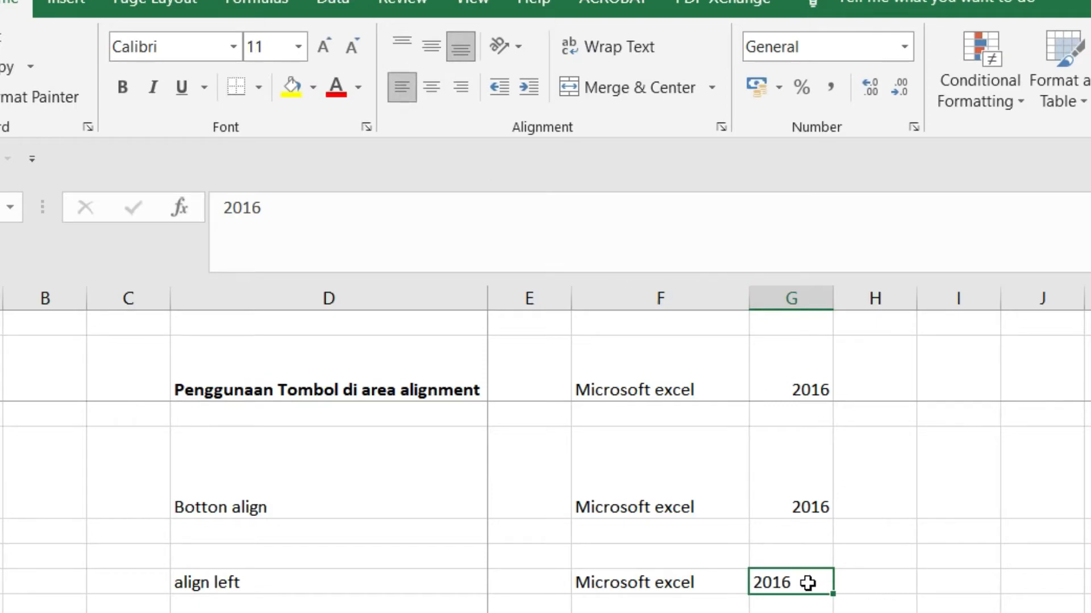
{"action": "left_click", "coordinate": [482, 421]}
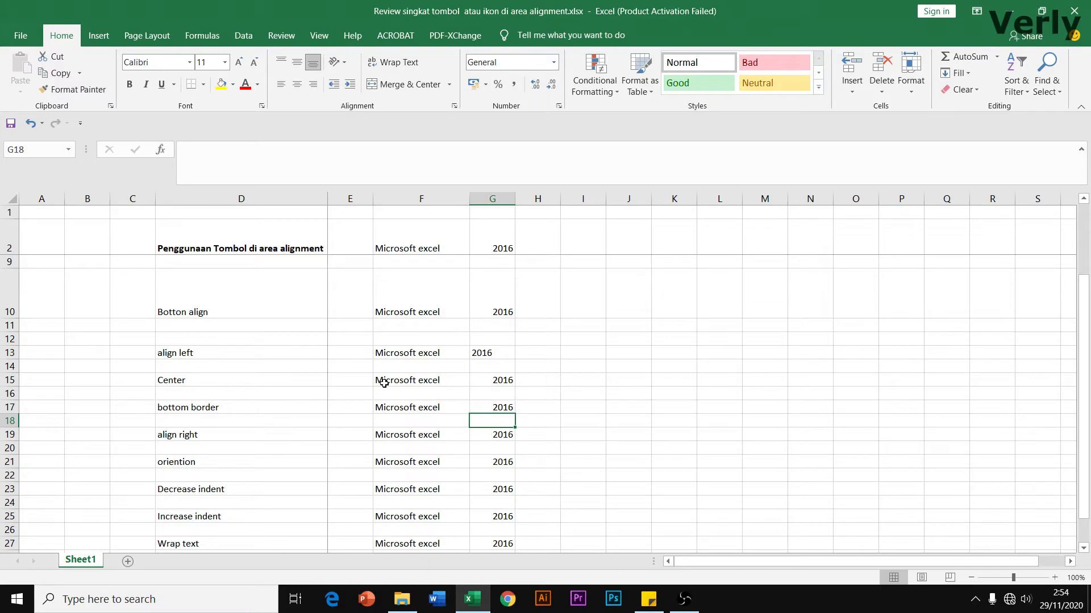
Center the 'Microsoft excel' and 2016 entries in F15:G15 horizontally
{"action": "left_click_drag", "start_coordinate": [384, 384], "coordinate": [493, 382]}
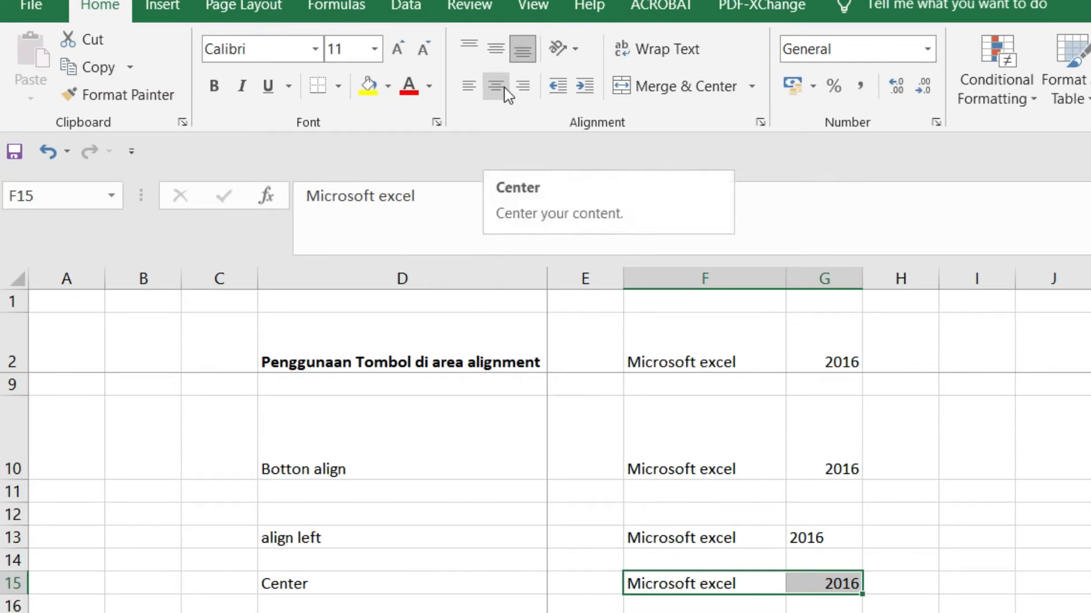
{"action": "left_click", "coordinate": [504, 88]}
{"action": "left_click", "coordinate": [977, 584]}
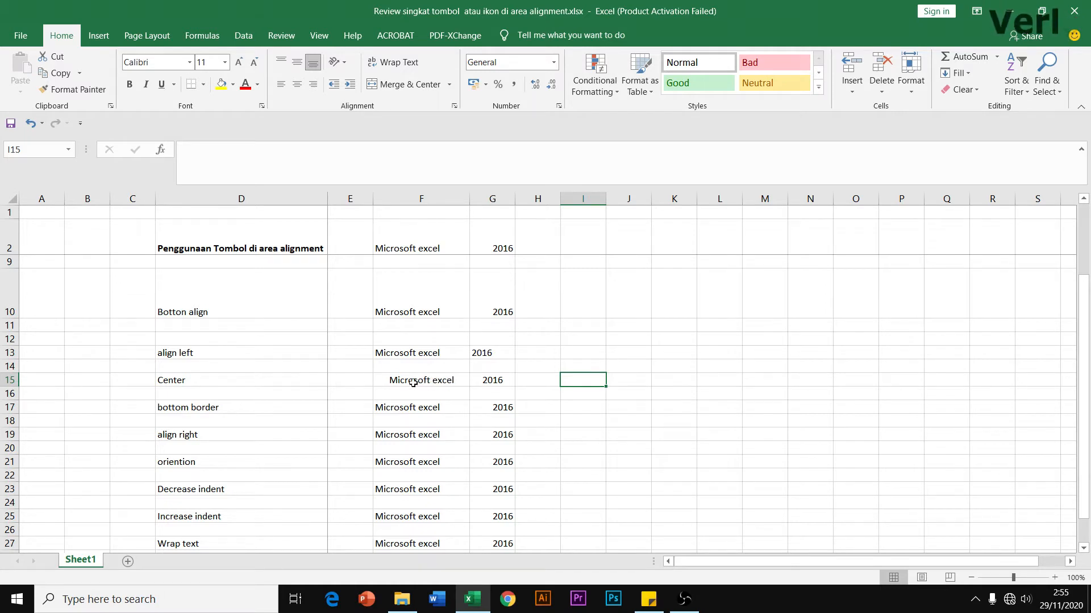
{"action": "left_click", "coordinate": [494, 380]}
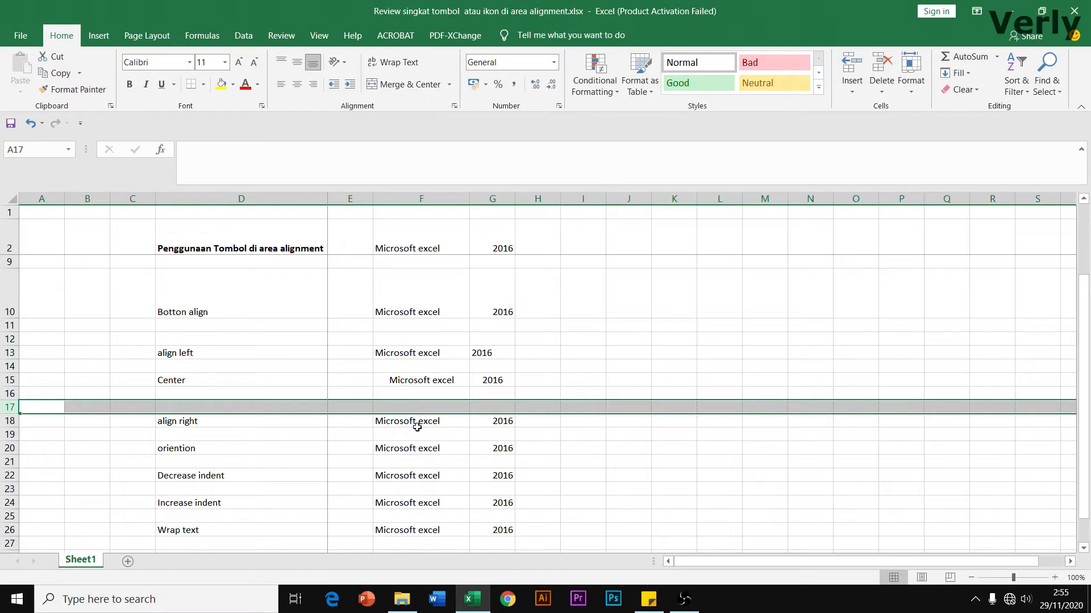
{"action": "left_click", "coordinate": [417, 427]}
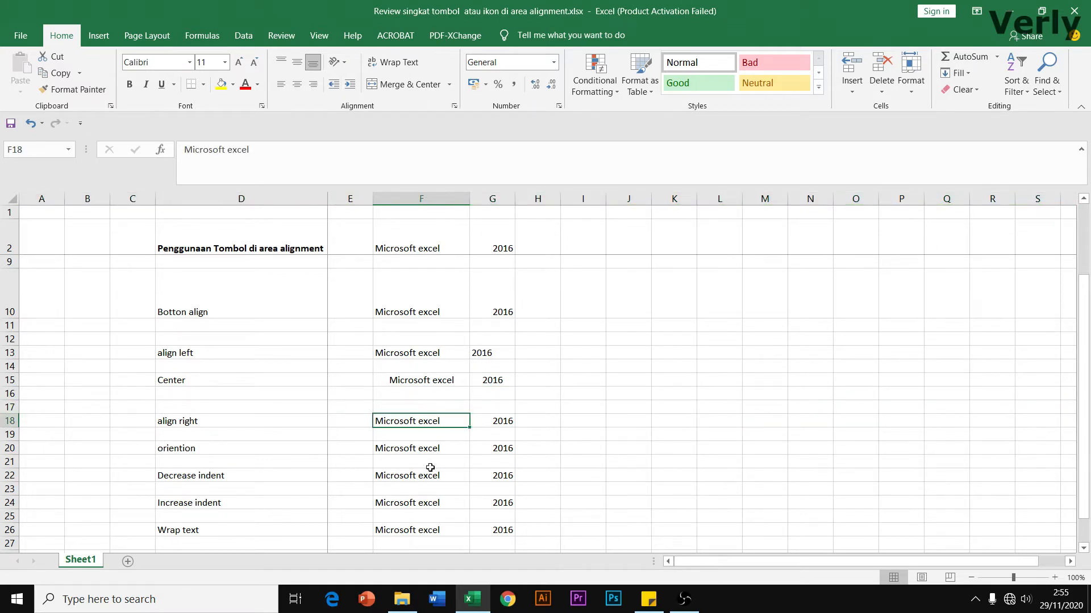
Right-align the 'Microsoft excel' text in F18
{"action": "left_click", "coordinate": [497, 424]}
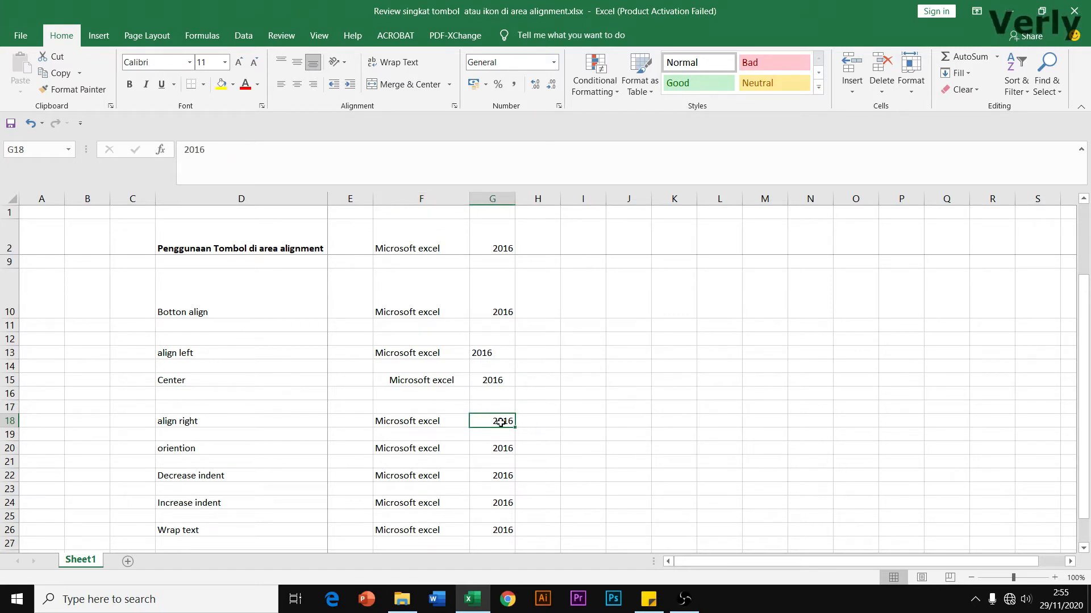
{"action": "left_click", "coordinate": [425, 422]}
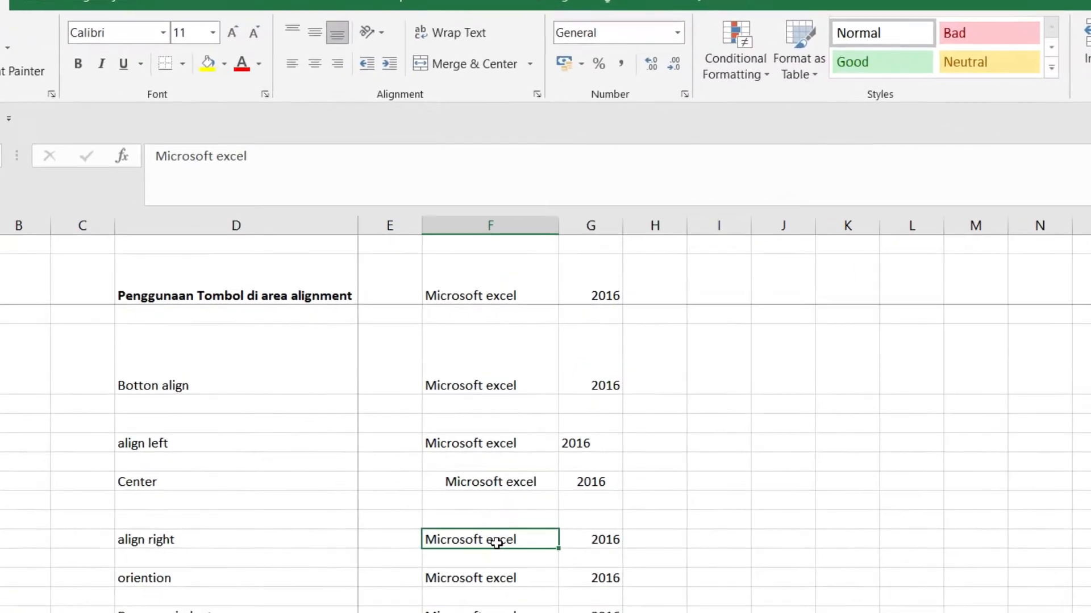
{"action": "left_click", "coordinate": [350, 54]}
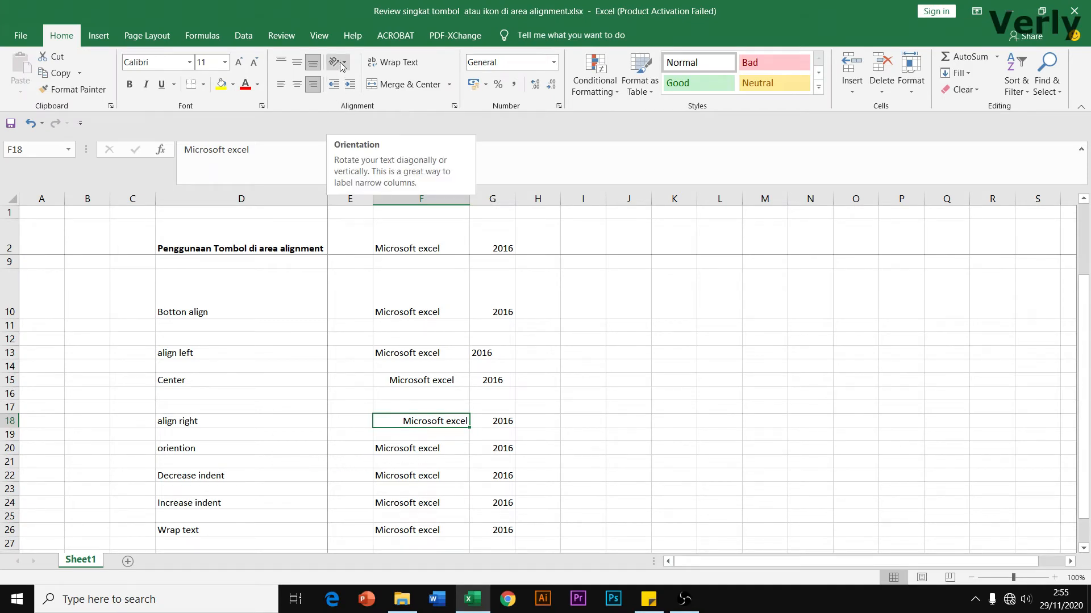
Try Angle Counterclockwise, Angle Clockwise and Vertical Text orientations on F20:G20
{"action": "left_click_drag", "start_coordinate": [396, 450], "coordinate": [489, 449]}
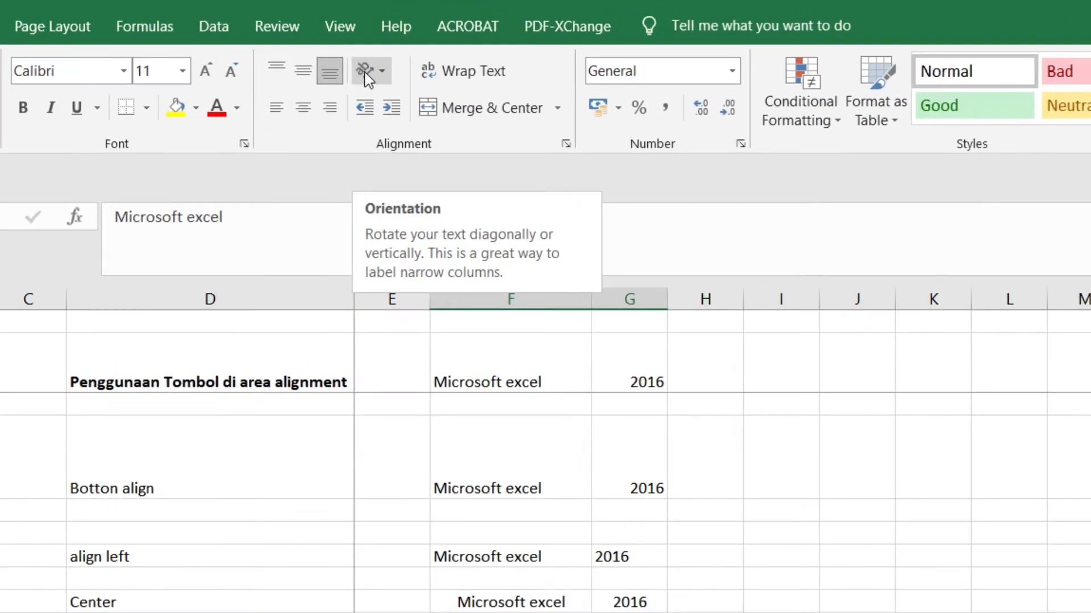
{"action": "left_click", "coordinate": [366, 71]}
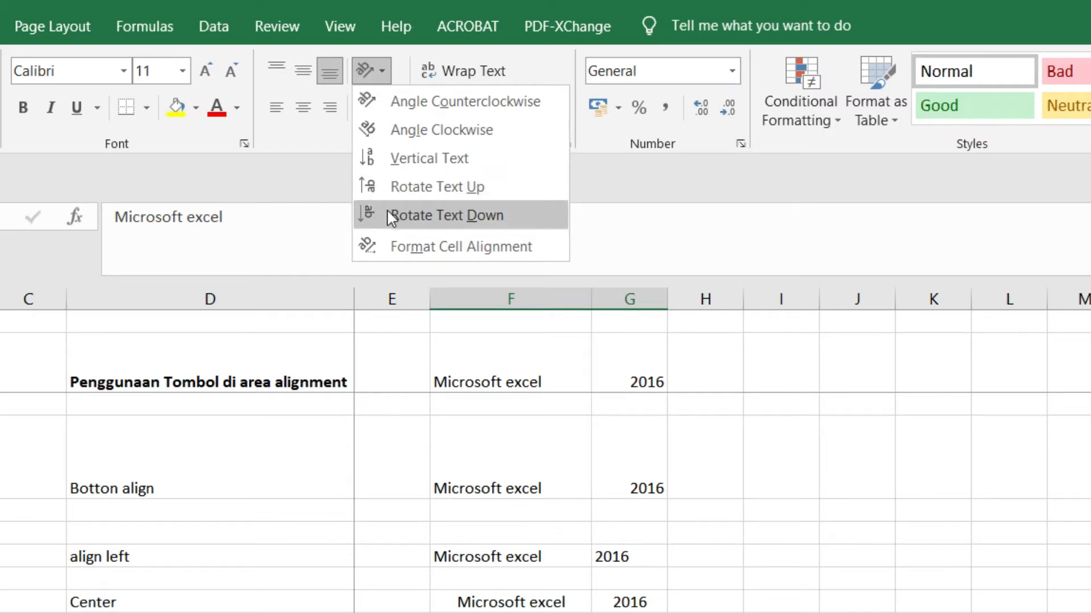
{"action": "left_click", "coordinate": [420, 109]}
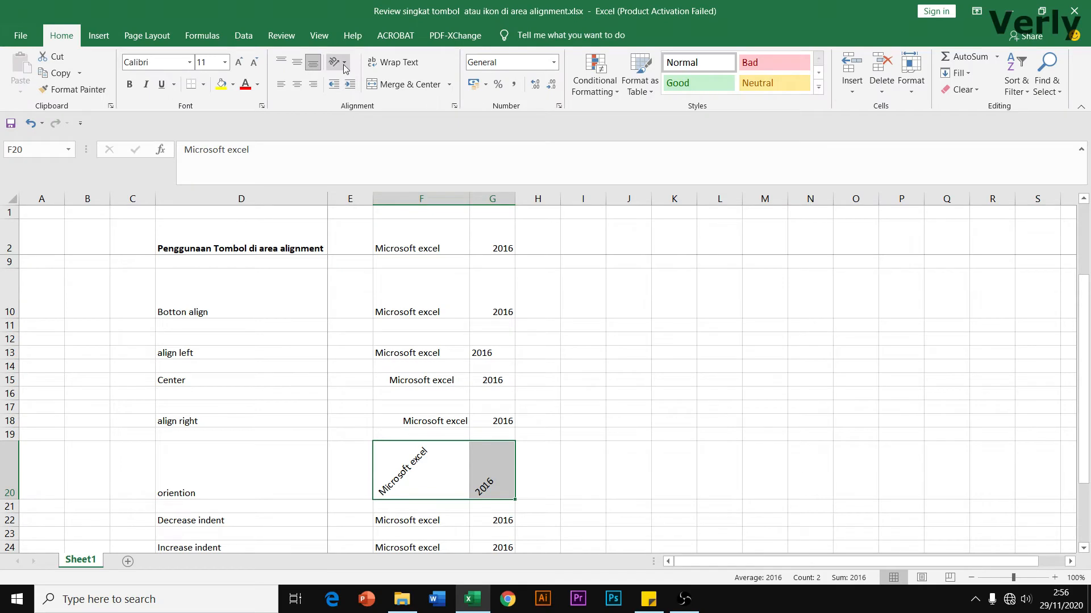
{"action": "left_click", "coordinate": [344, 64]}
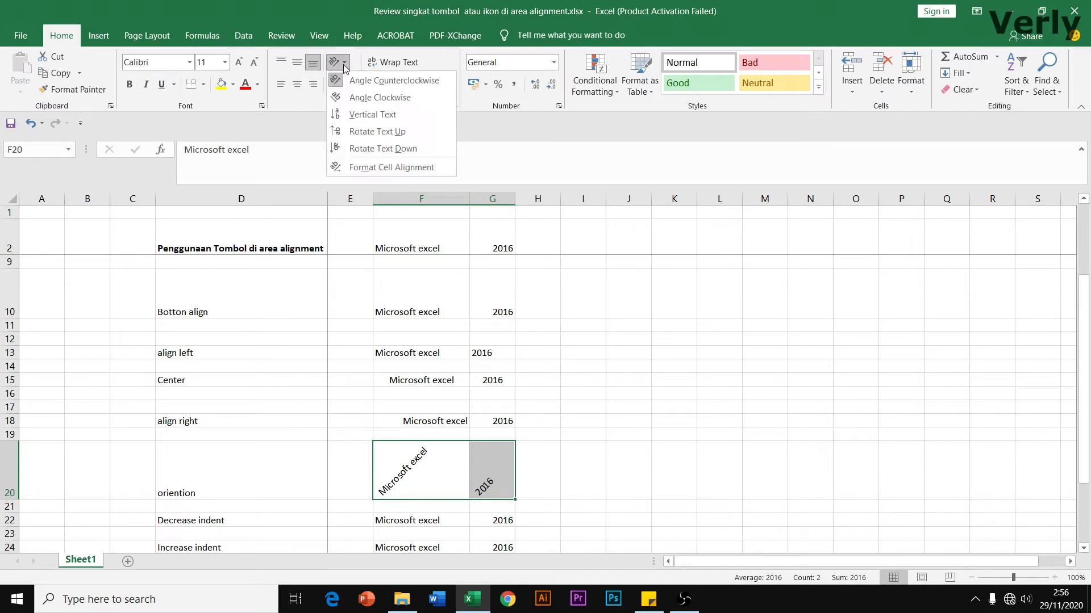
{"action": "left_click", "coordinate": [357, 97]}
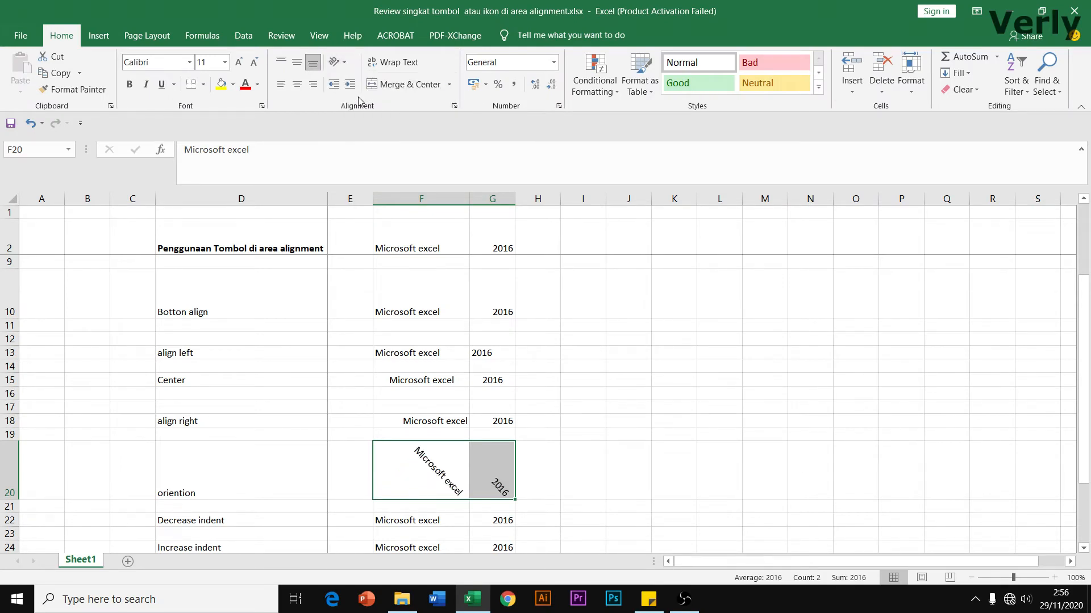
{"action": "left_click", "coordinate": [341, 62]}
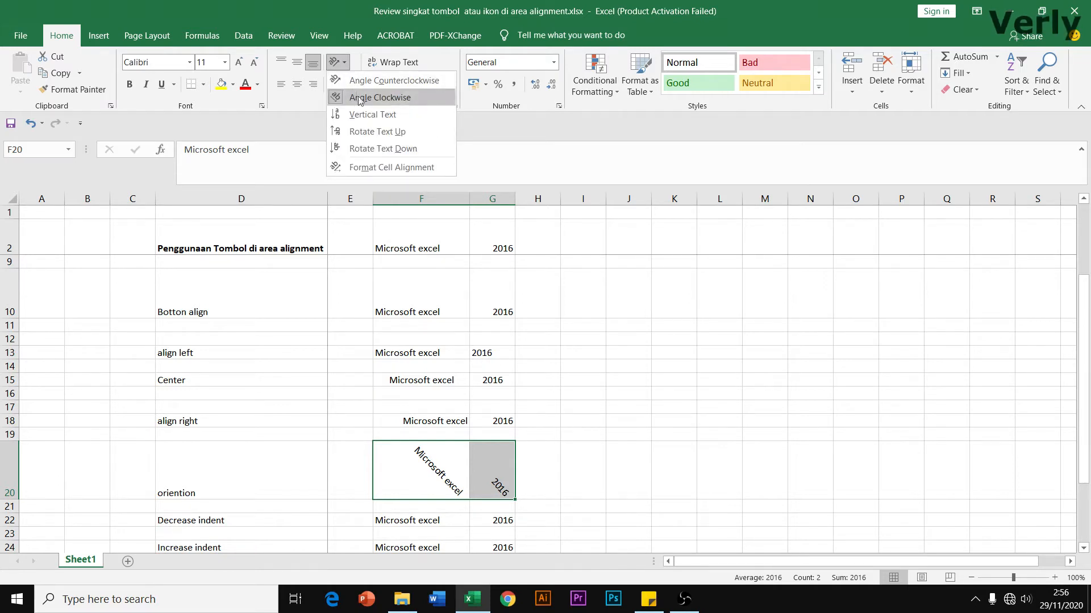
{"action": "left_click", "coordinate": [363, 115]}
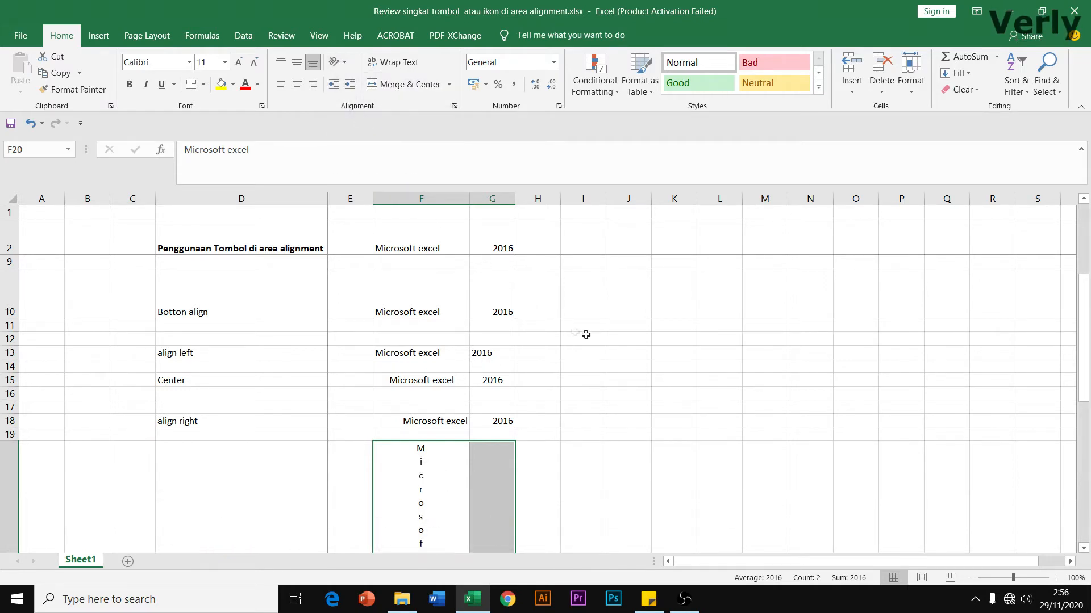
Try Rotate Text Up and Rotate Text Down on F20:G20, ending with Angle Clockwise
{"action": "scroll", "coordinate": [609, 337], "scroll_direction": "down", "scroll_amount": 3}
{"action": "scroll", "coordinate": [609, 337], "scroll_direction": "up", "scroll_amount": 1}
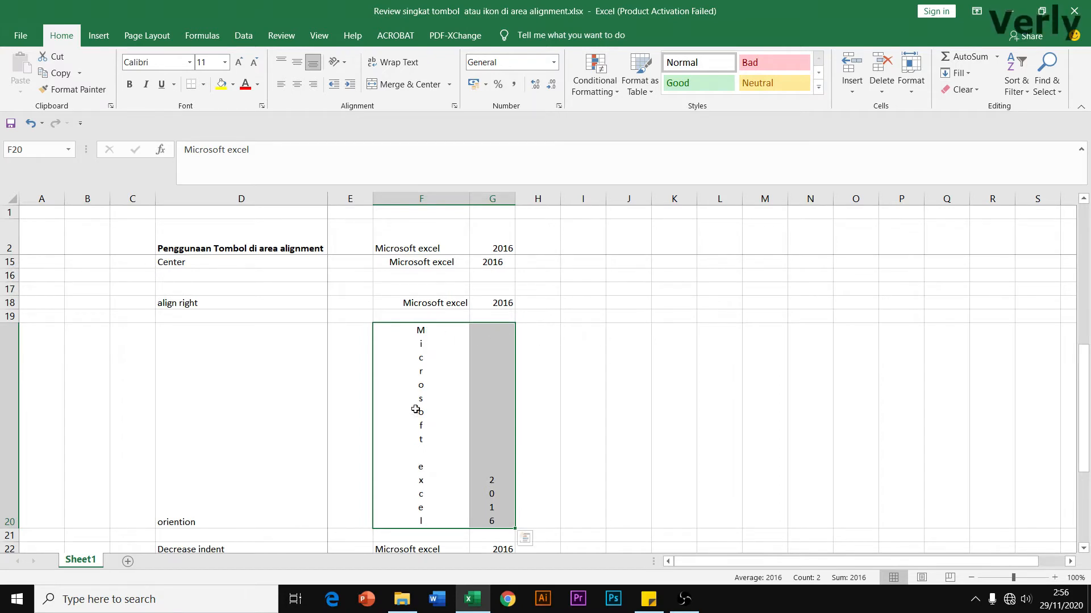
{"action": "left_click", "coordinate": [343, 69]}
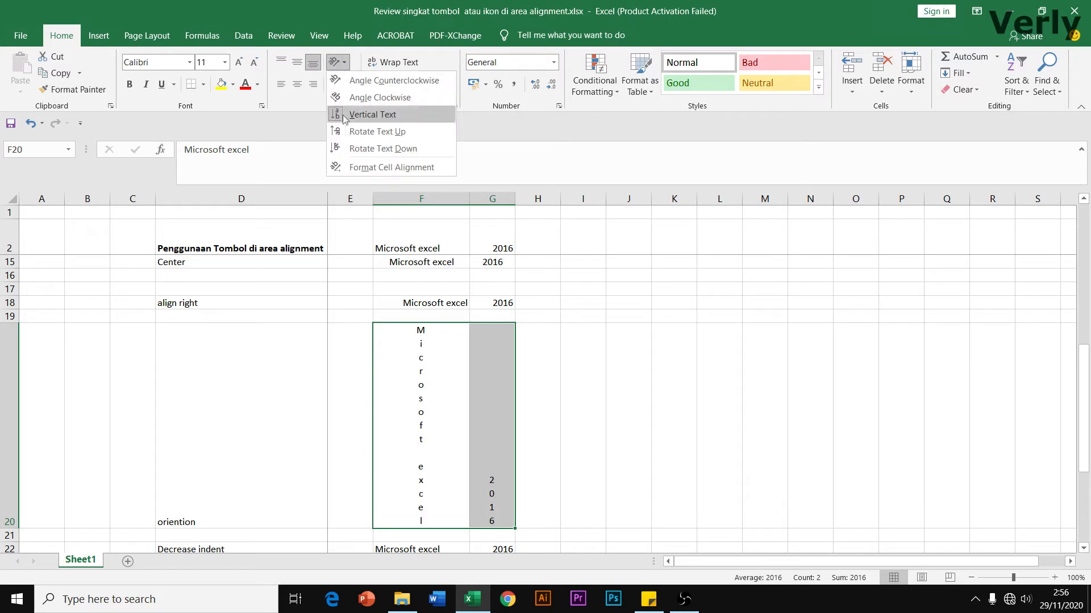
{"action": "left_click", "coordinate": [369, 132]}
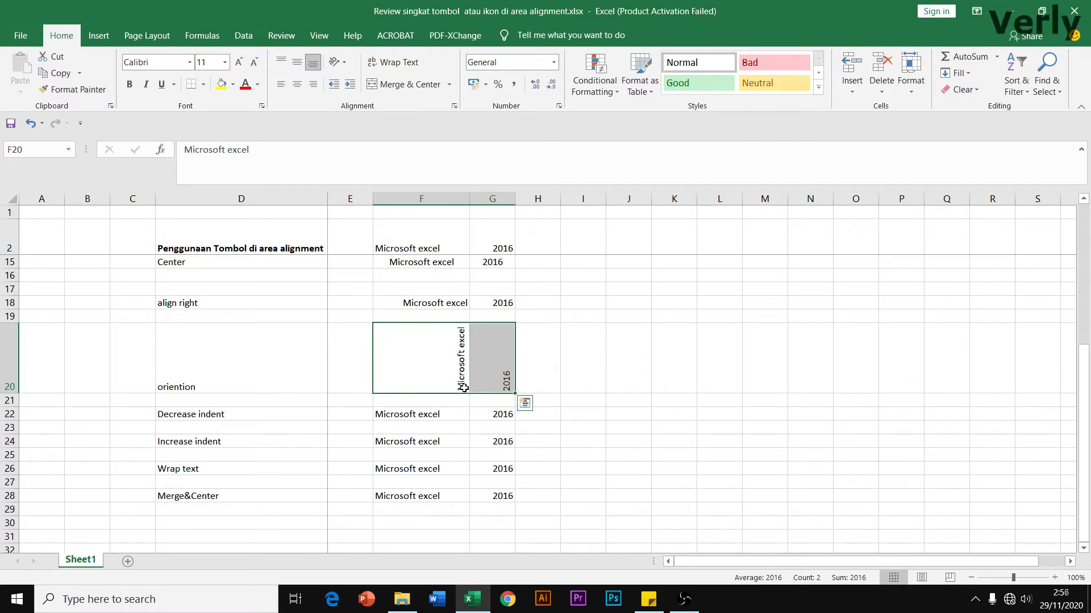
{"action": "left_click", "coordinate": [339, 62]}
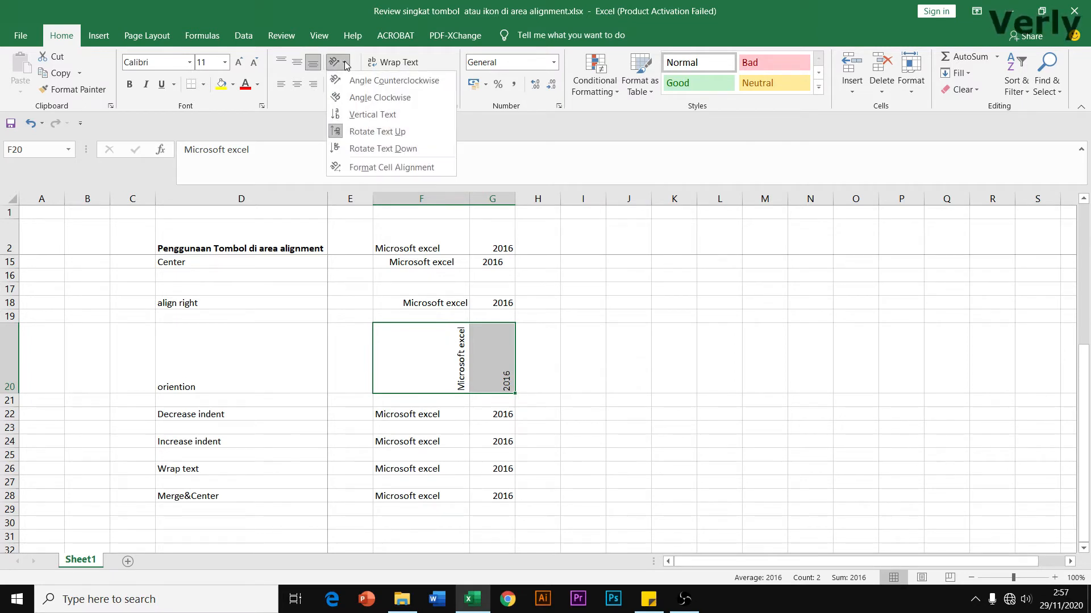
{"action": "left_click", "coordinate": [368, 151]}
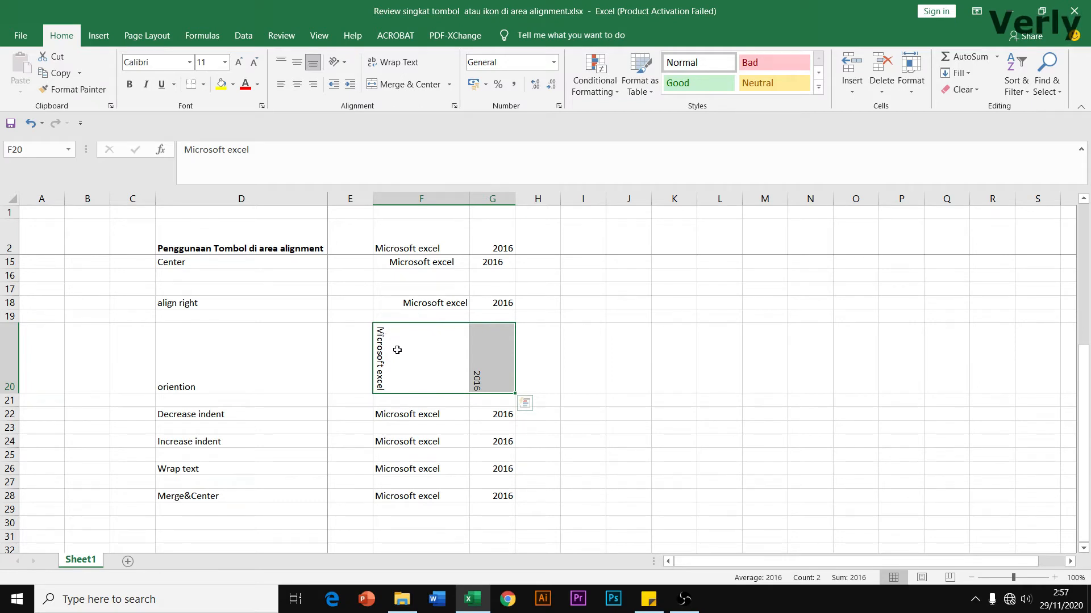
{"action": "left_click", "coordinate": [344, 64]}
{"action": "left_click", "coordinate": [356, 102]}
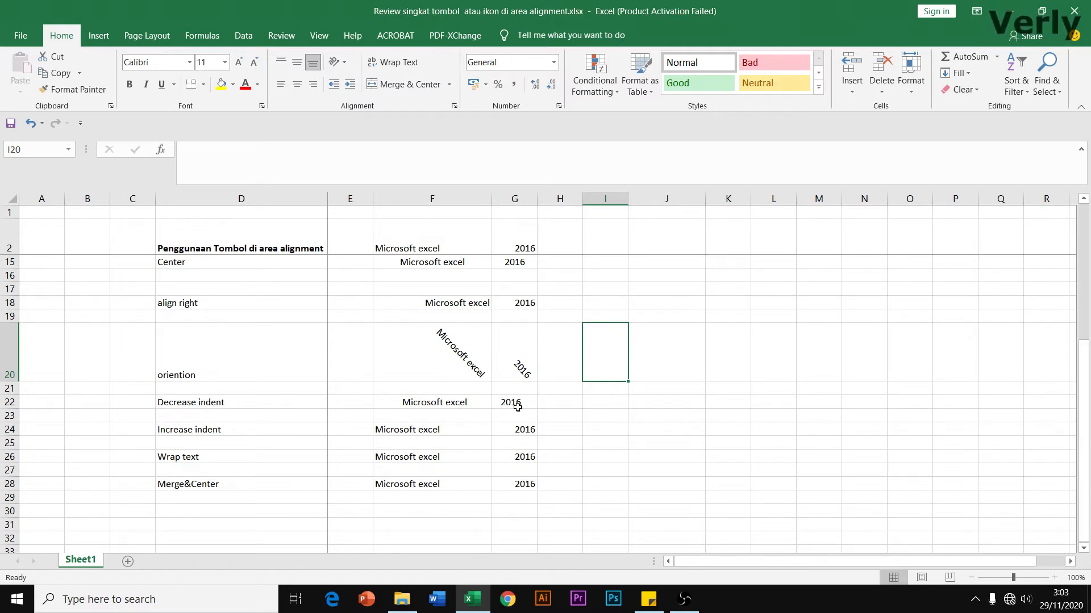
Decrease the indent of F22:G22 so 2016 sits flush left
{"action": "left_click", "coordinate": [428, 402]}
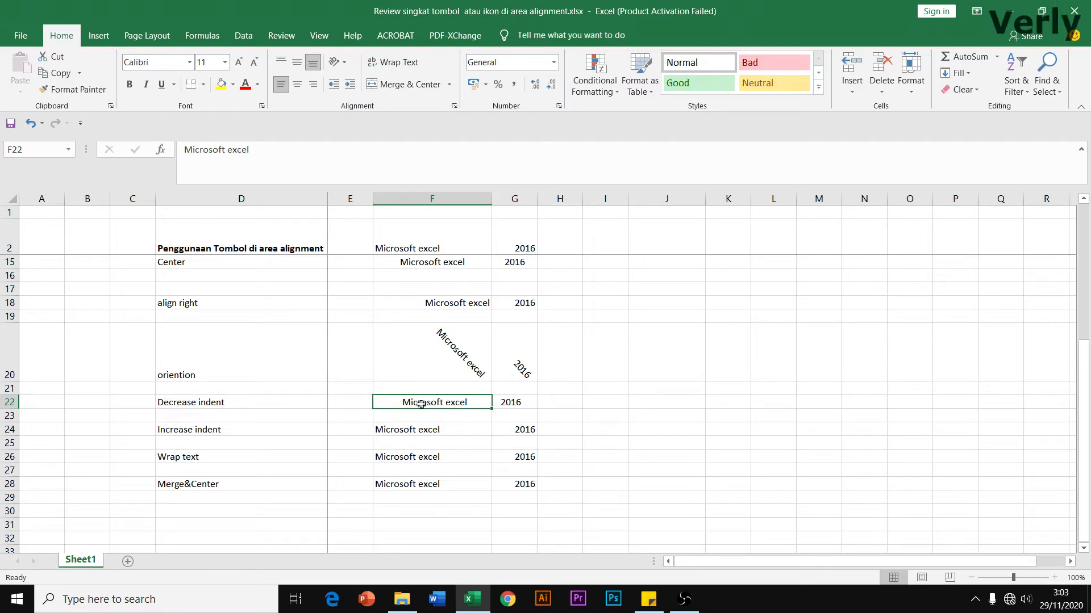
{"action": "left_click_drag", "start_coordinate": [407, 402], "coordinate": [514, 403]}
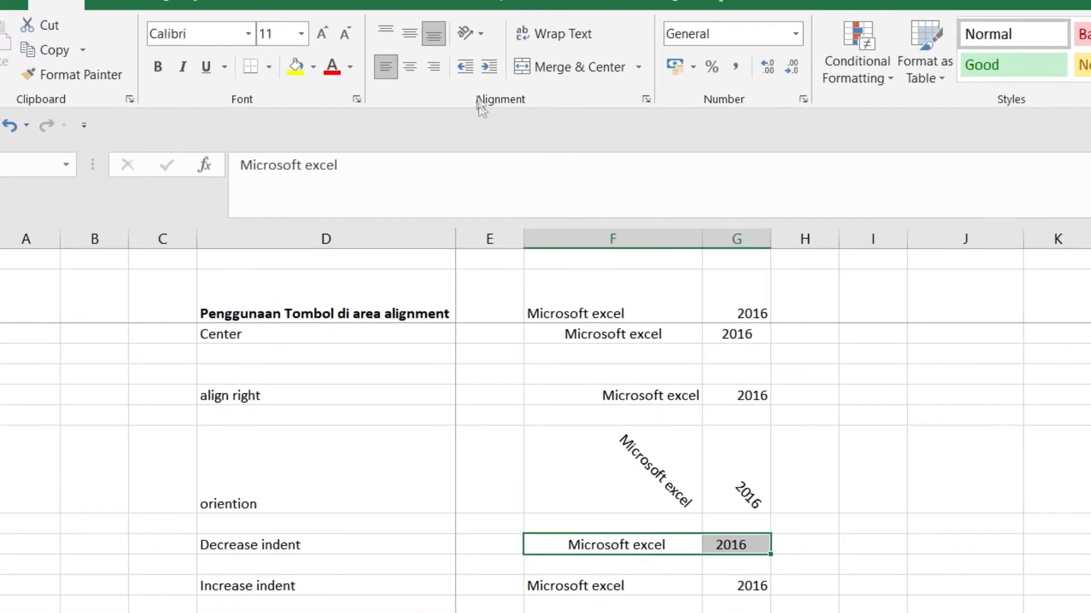
{"action": "left_click", "coordinate": [461, 67]}
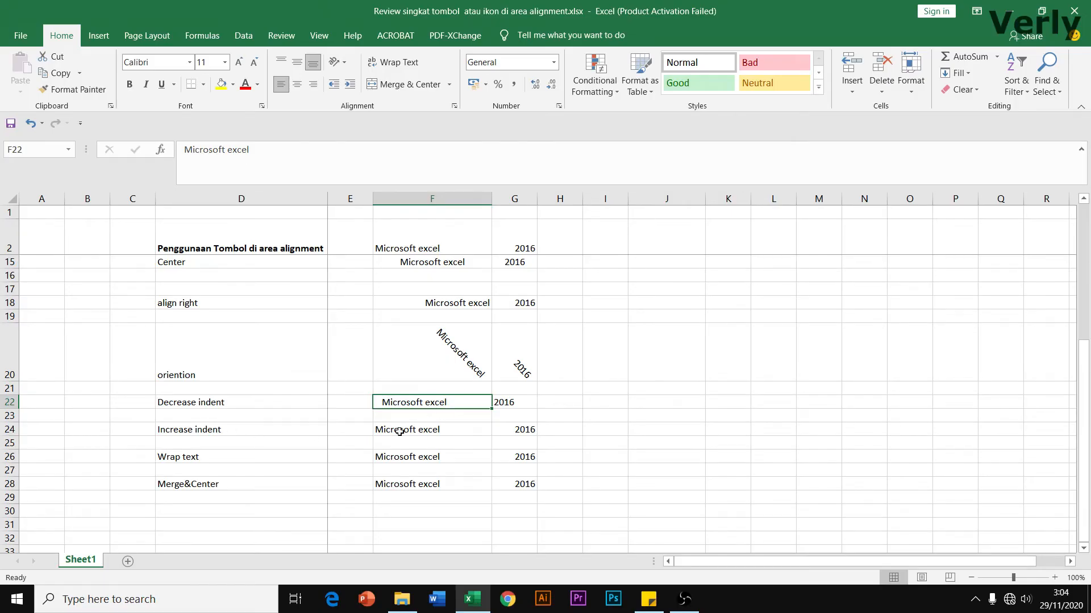
Indent the 'Microsoft excel' text in F24 several steps from the left edge
{"action": "left_click", "coordinate": [402, 432]}
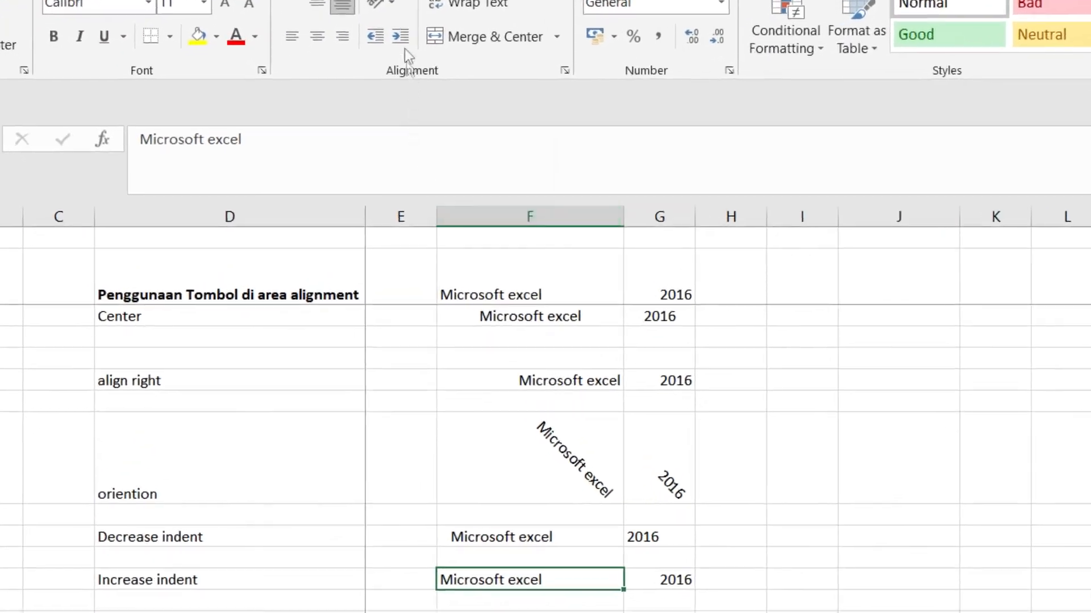
{"action": "left_click", "coordinate": [404, 31]}
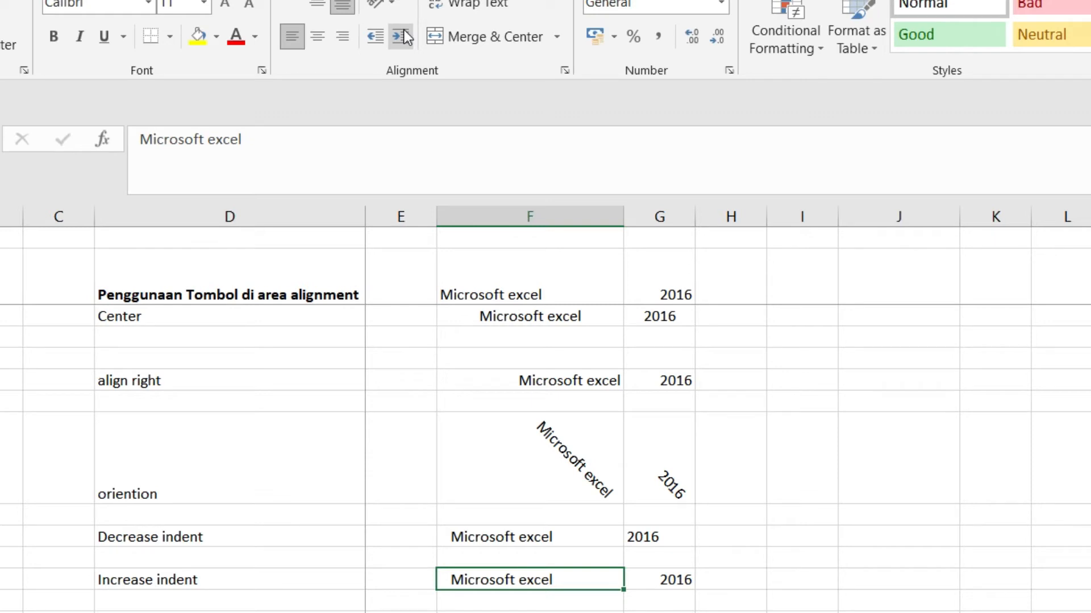
{"action": "left_click", "coordinate": [406, 38]}
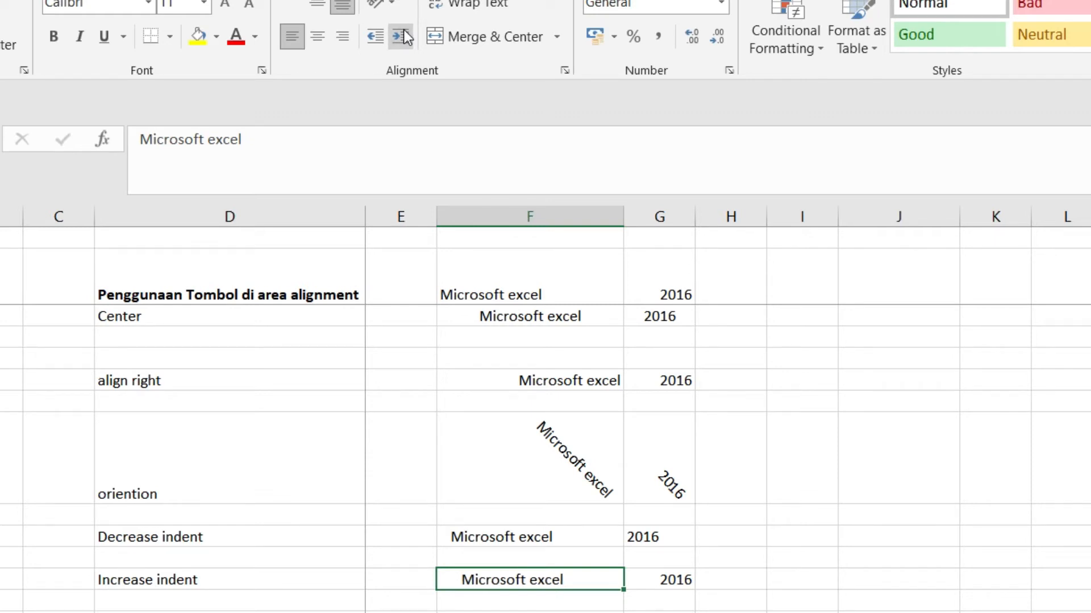
{"action": "left_click", "coordinate": [406, 38]}
{"action": "left_click", "coordinate": [406, 38]}
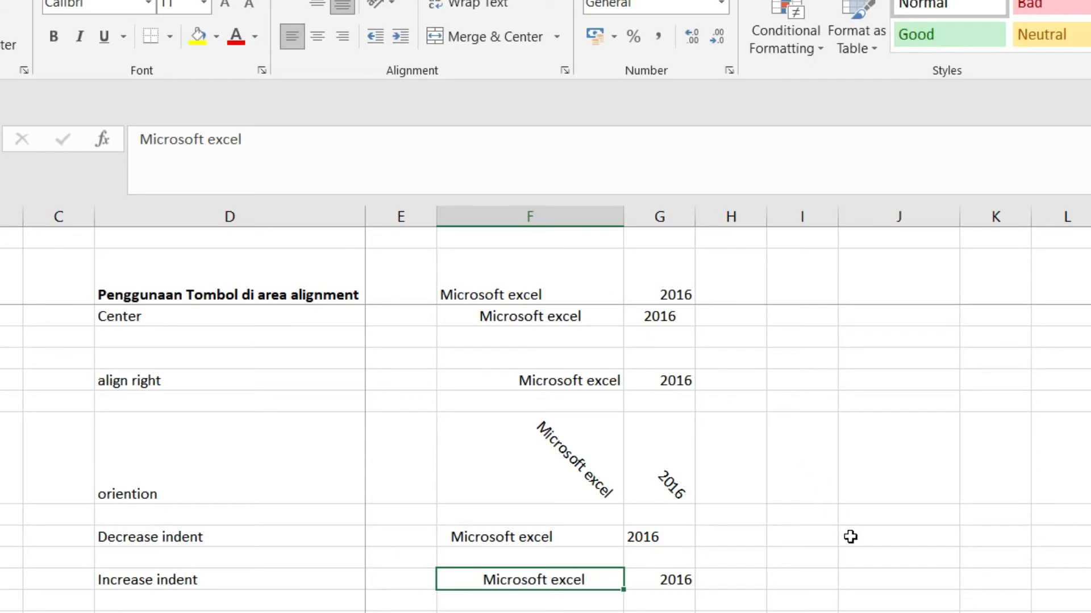
{"action": "left_click", "coordinate": [858, 536]}
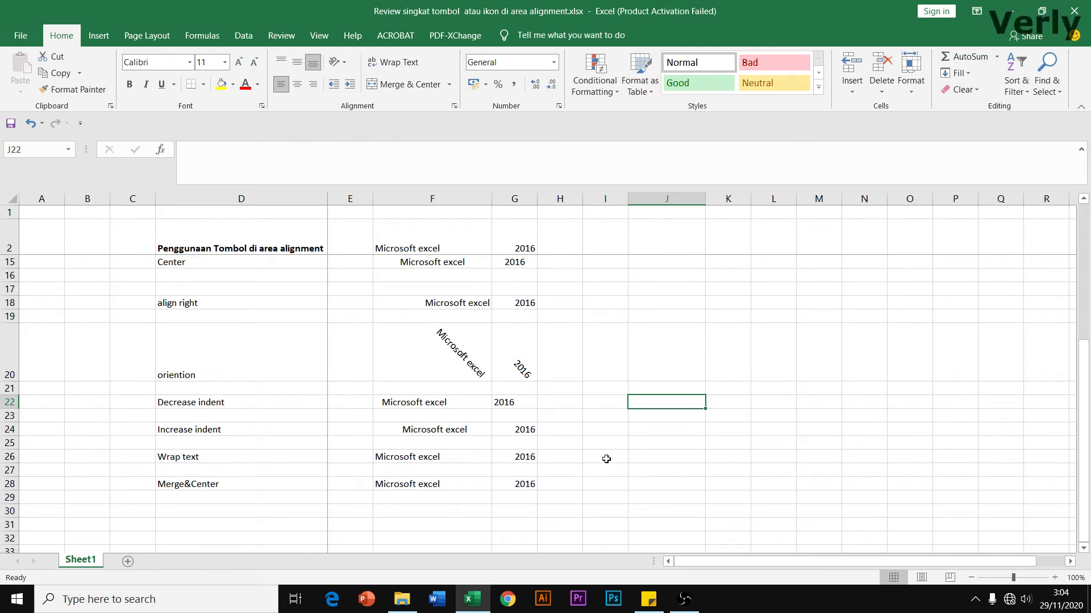
Enter 'microsoft excel' in cell I26
{"action": "left_click", "coordinate": [443, 456]}
{"action": "left_click", "coordinate": [617, 457]}
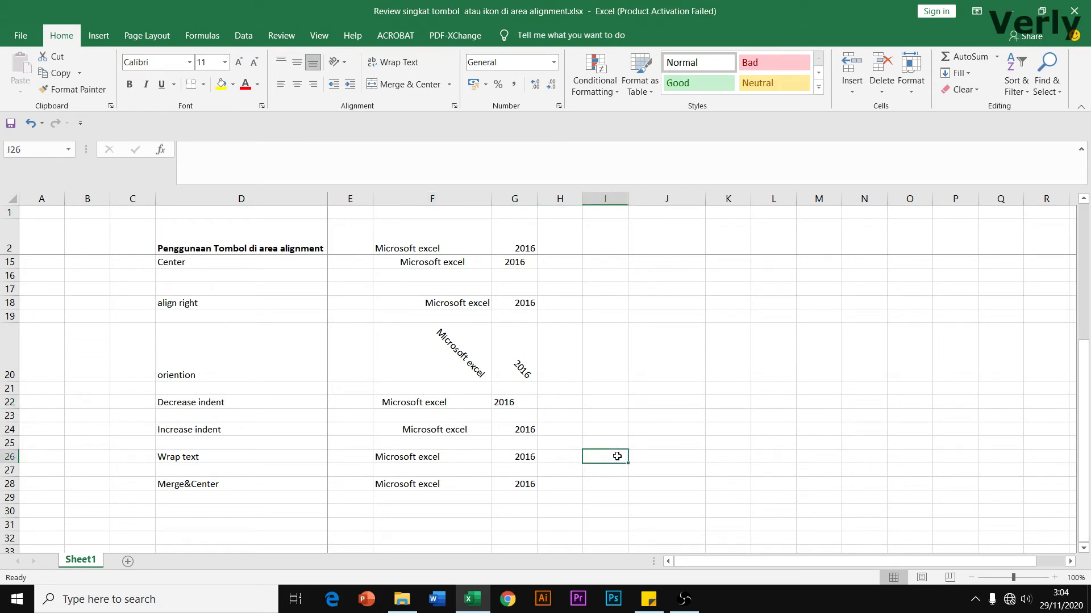
{"action": "type", "text": "micro"}
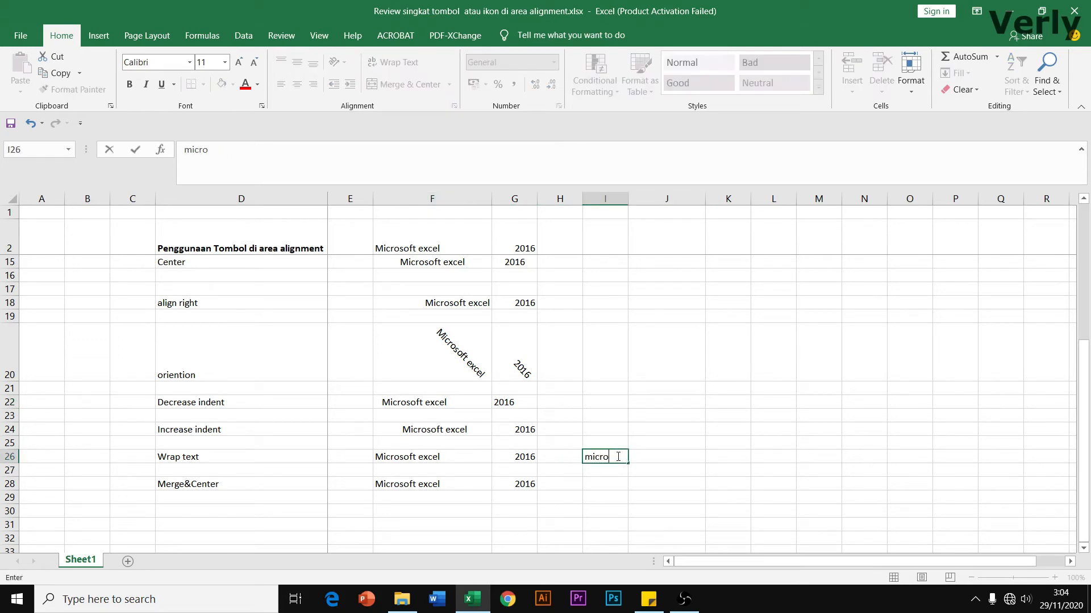
{"action": "type", "text": "soft excel"}
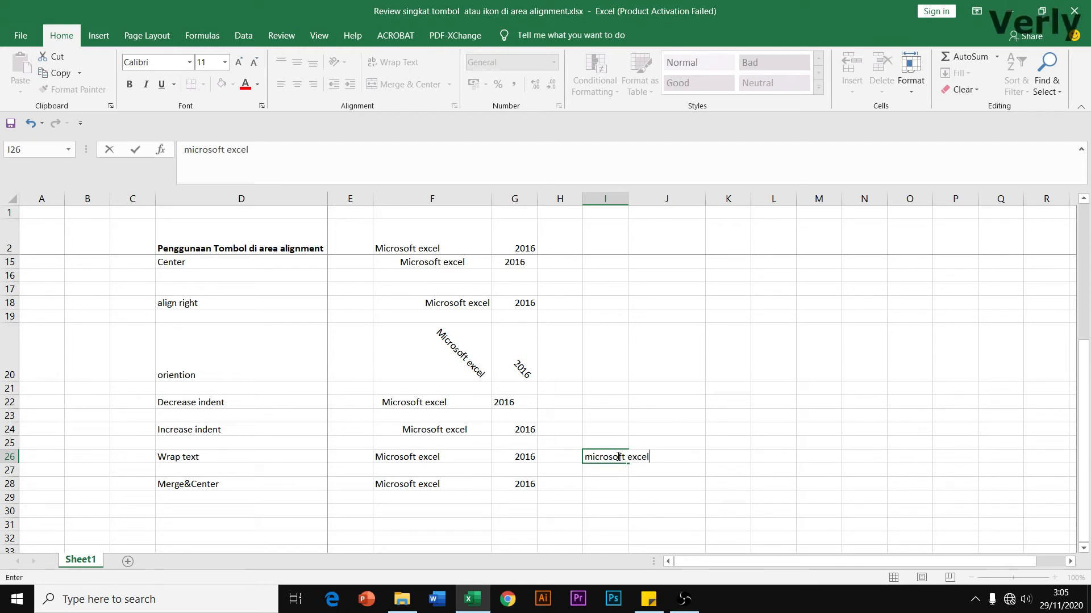
{"action": "key", "text": "Return"}
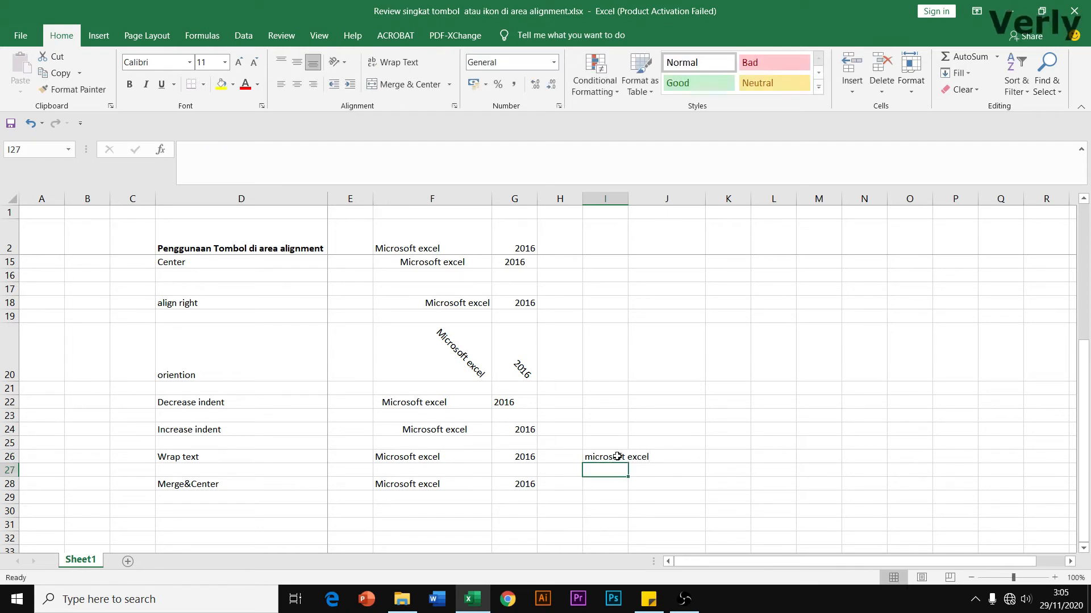
{"action": "left_click", "coordinate": [617, 457]}
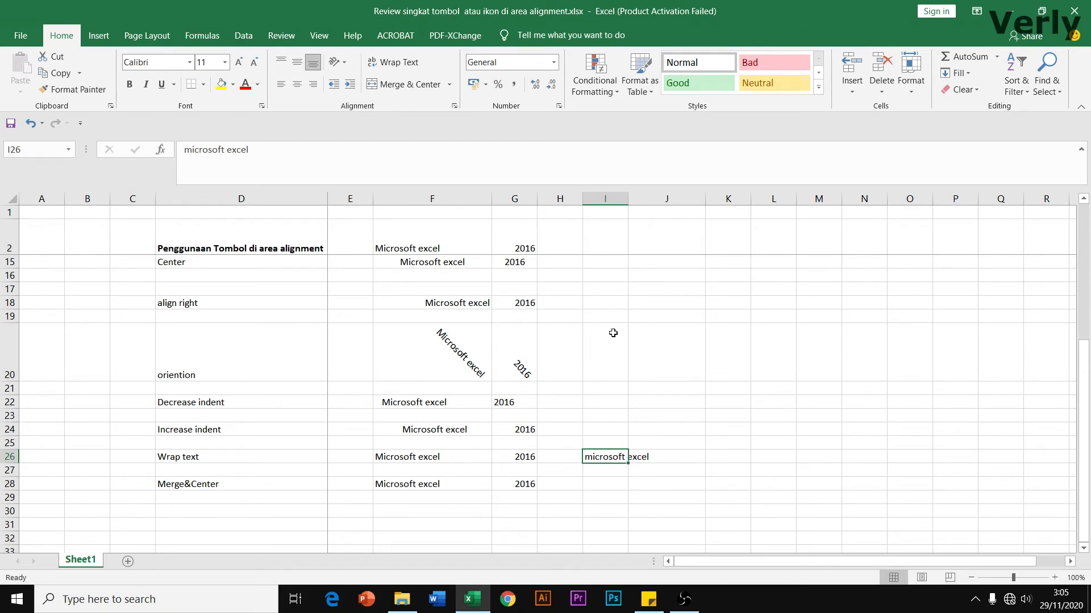
Enter 'contoh' in J26, cutting off the I26 text
{"action": "left_click", "coordinate": [678, 457]}
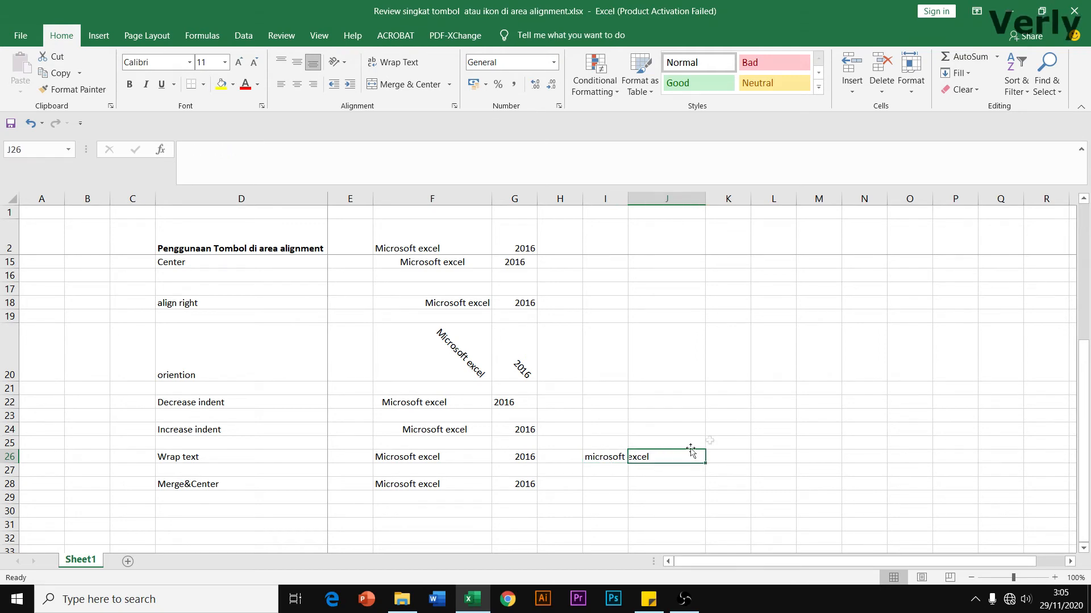
{"action": "left_click", "coordinate": [780, 427]}
{"action": "left_click", "coordinate": [663, 459]}
{"action": "type", "text": "conto"}
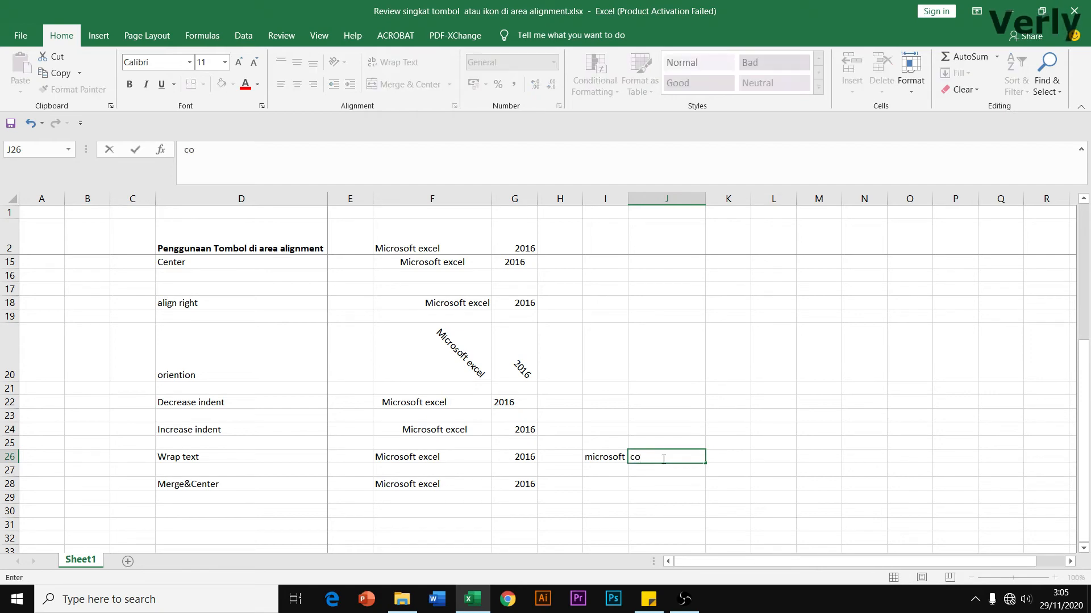
{"action": "key", "text": "Return"}
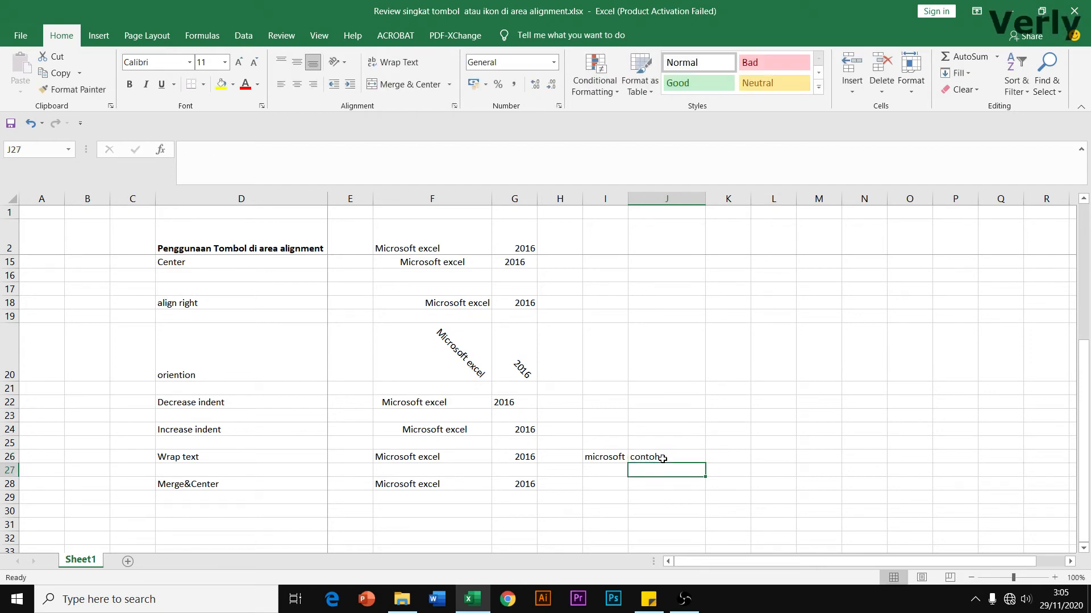
{"action": "left_click", "coordinate": [604, 457]}
{"action": "left_click", "coordinate": [730, 429]}
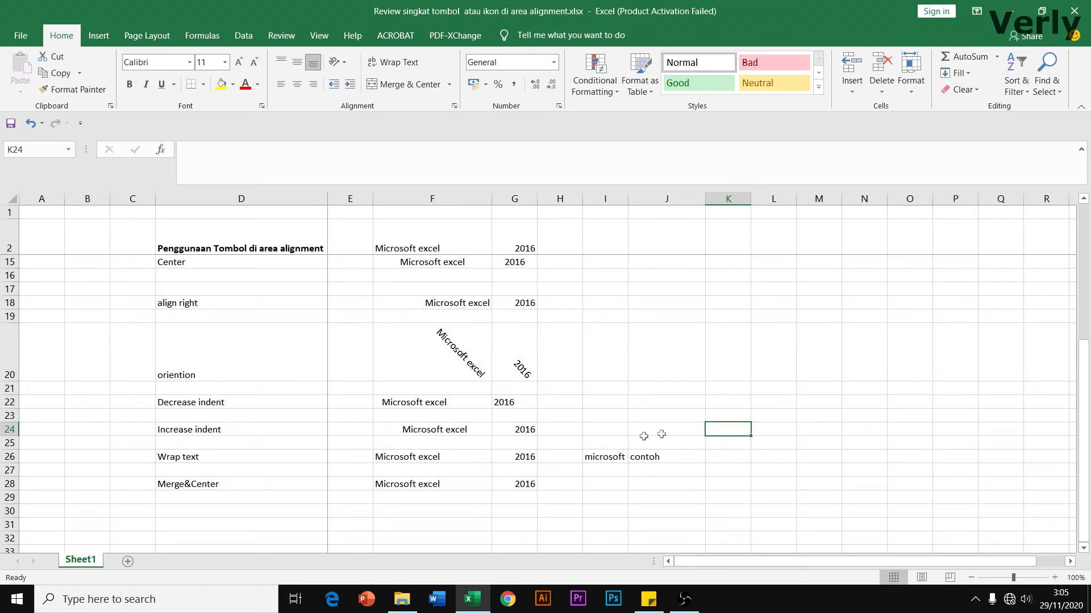
{"action": "left_click", "coordinate": [650, 458]}
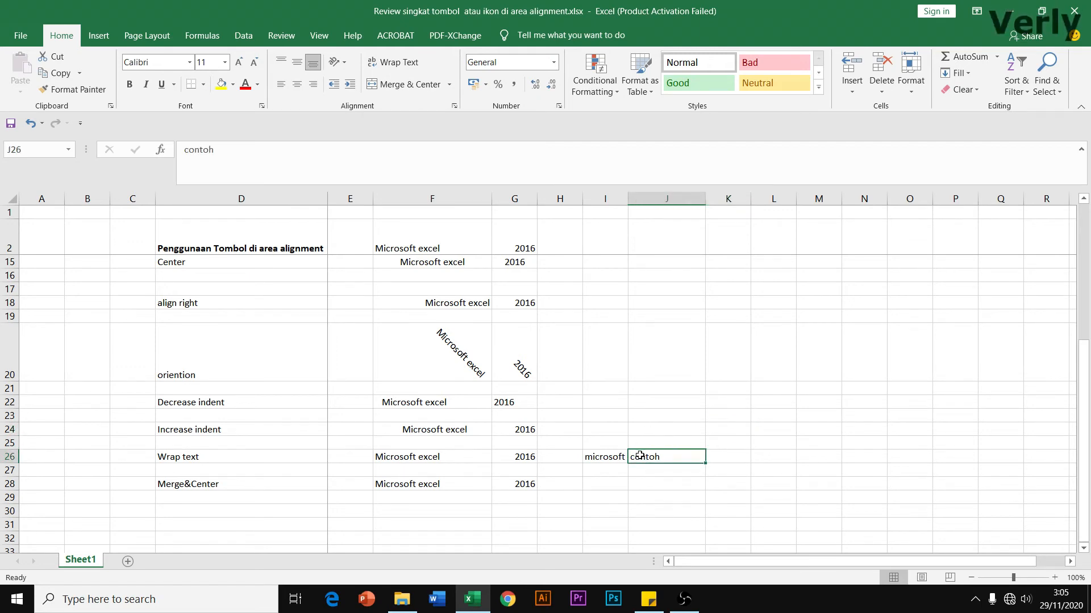
{"action": "left_click", "coordinate": [612, 460]}
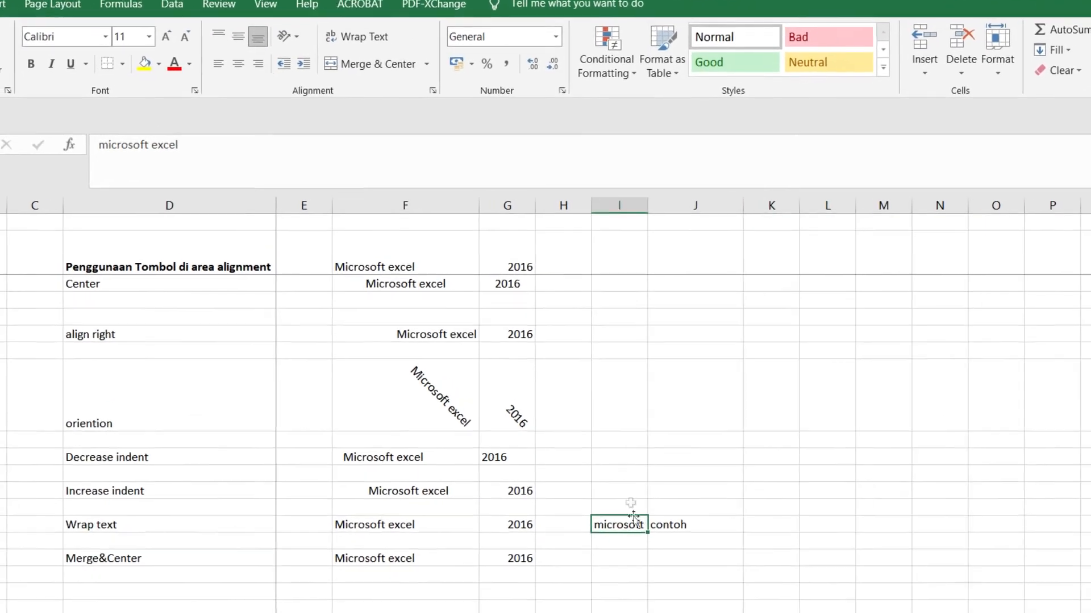
Wrap 'microsoft excel' in I26 onto two lines and verify it
{"action": "left_click", "coordinate": [347, 38]}
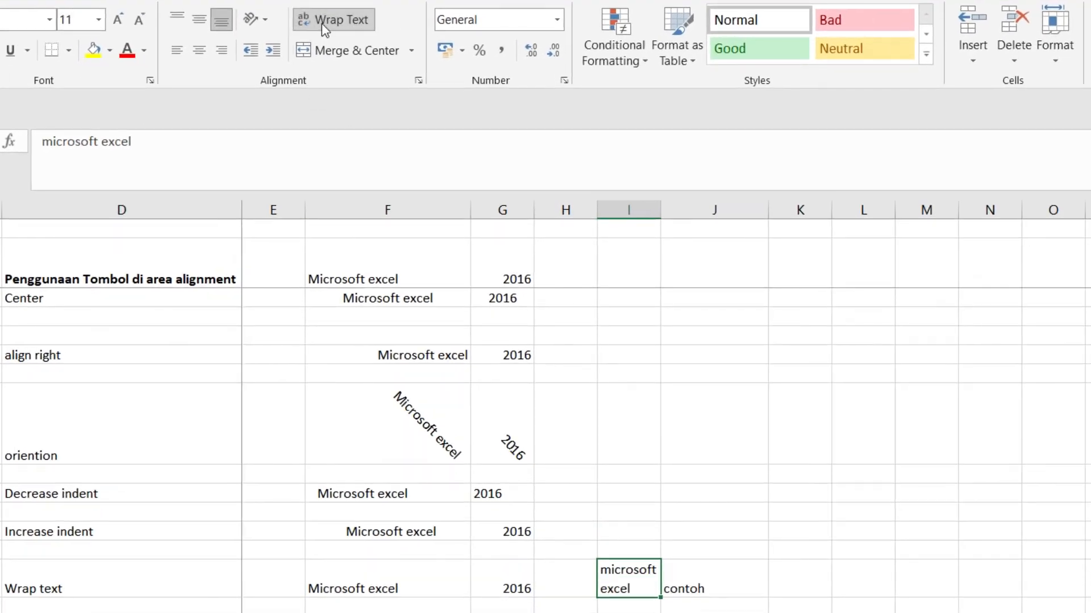
{"action": "left_click", "coordinate": [763, 545]}
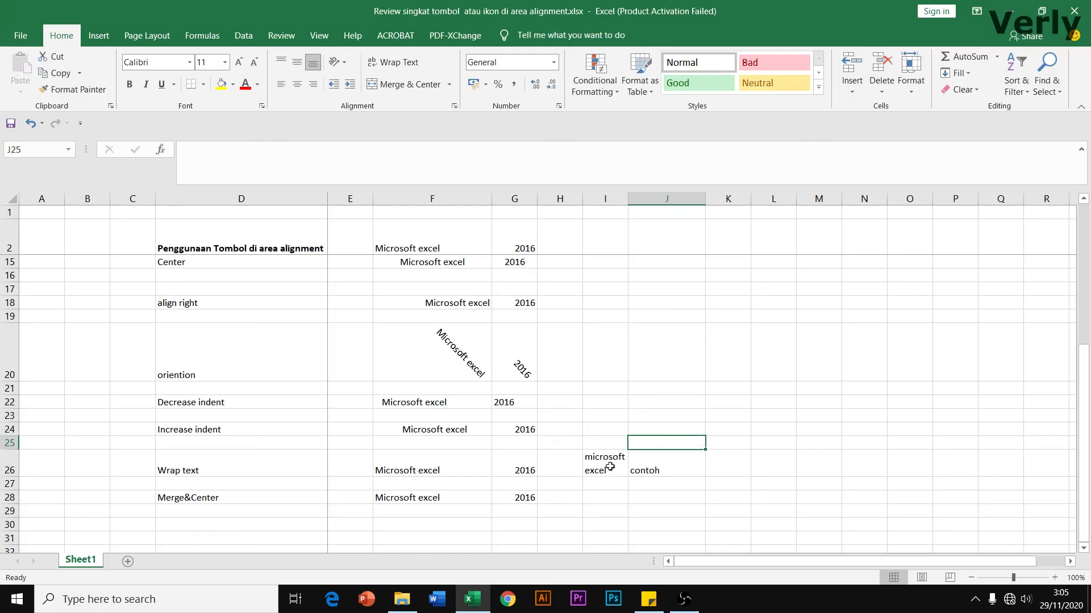
{"action": "left_click", "coordinate": [610, 466]}
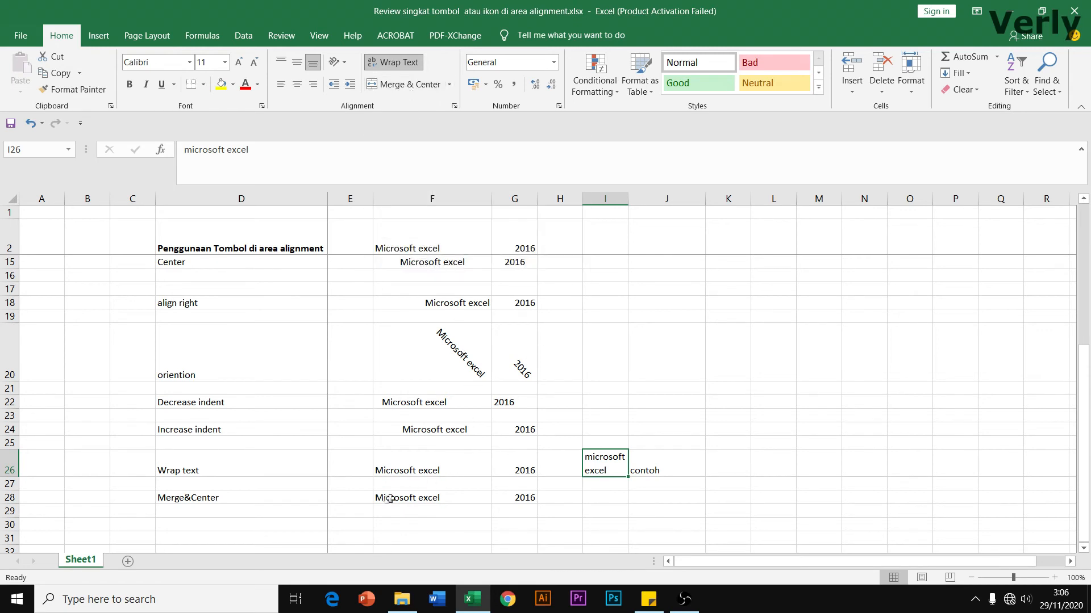
{"action": "left_click", "coordinate": [450, 505]}
{"action": "left_click", "coordinate": [455, 497]}
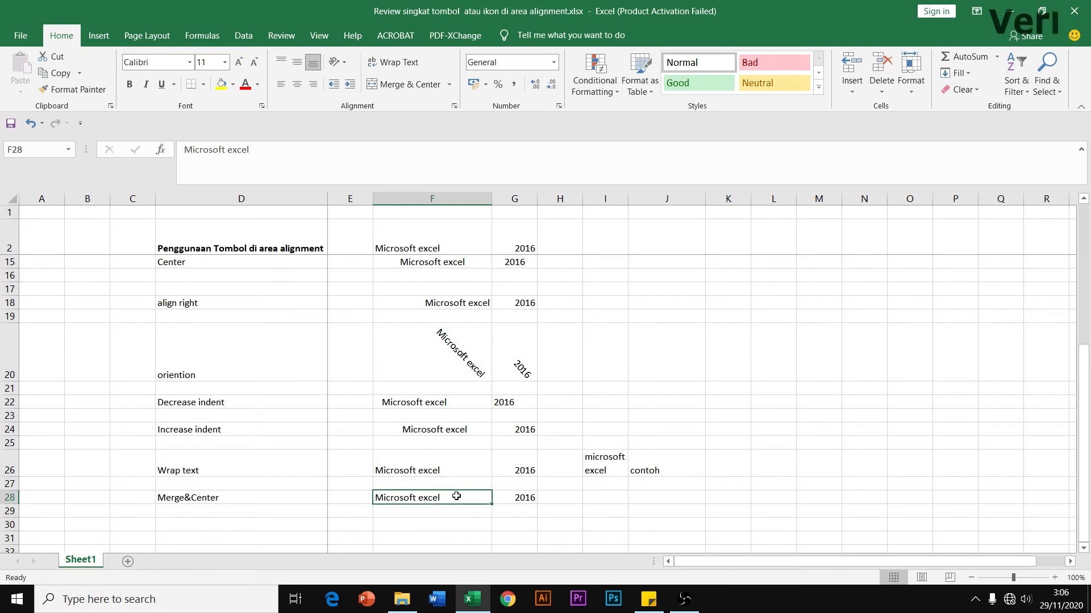
Merge and center F28:G28 around 'Microsoft excel', accepting that the 2016 value is discarded
{"action": "left_click", "coordinate": [521, 499]}
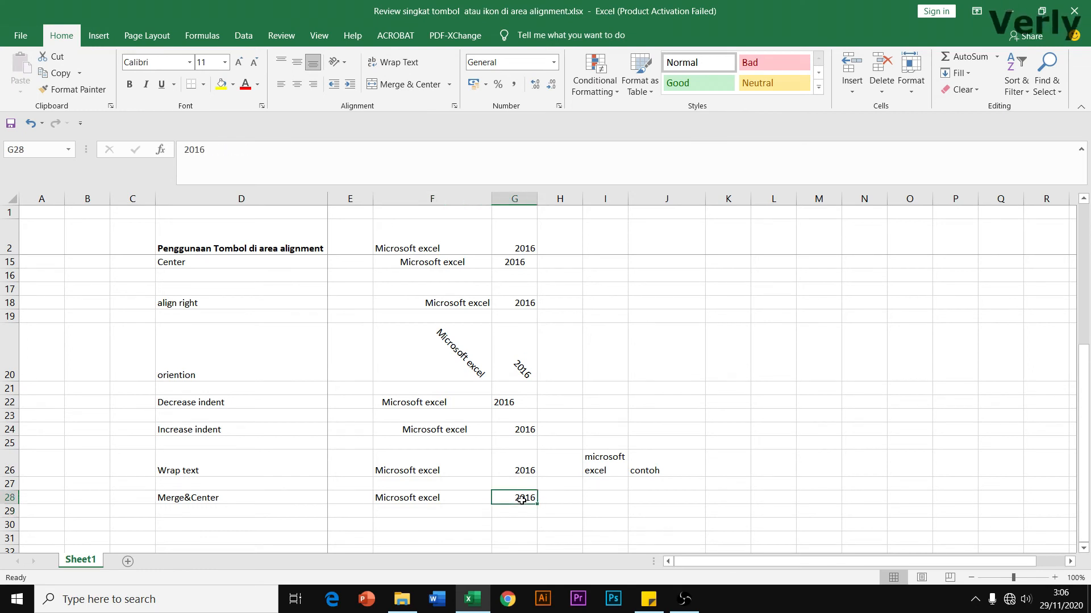
{"action": "left_click", "coordinate": [458, 522]}
{"action": "left_click_drag", "start_coordinate": [406, 498], "coordinate": [509, 498]}
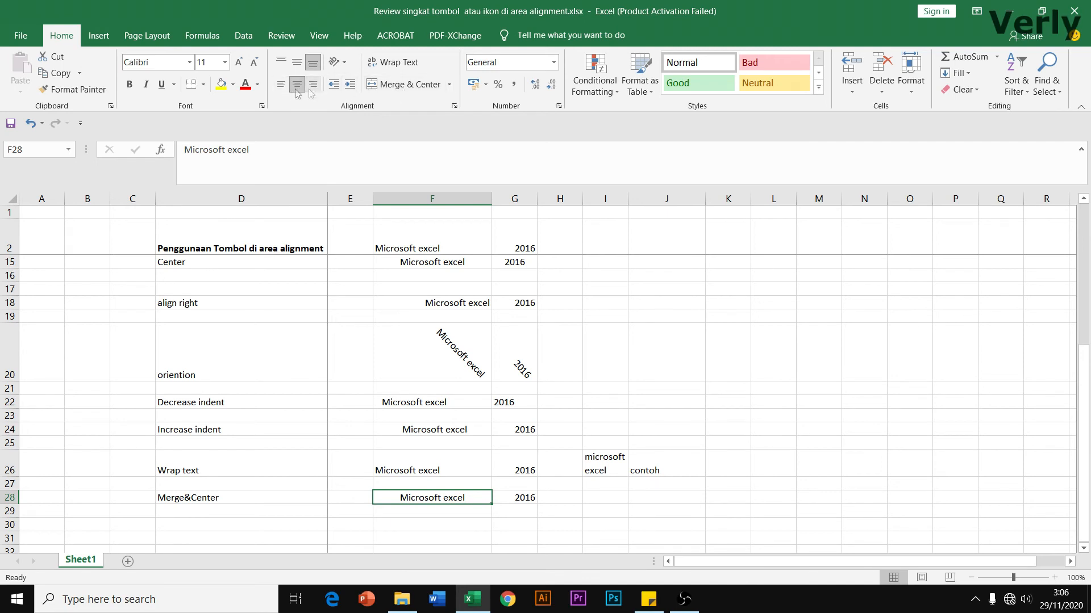
{"action": "left_click", "coordinate": [523, 511]}
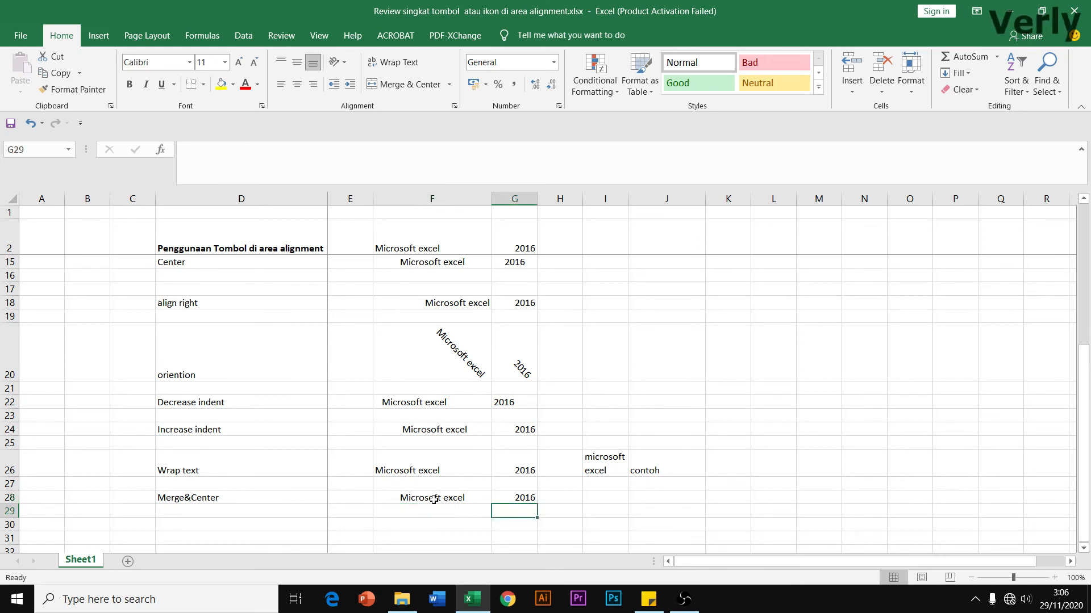
{"action": "left_click_drag", "start_coordinate": [427, 498], "coordinate": [515, 500]}
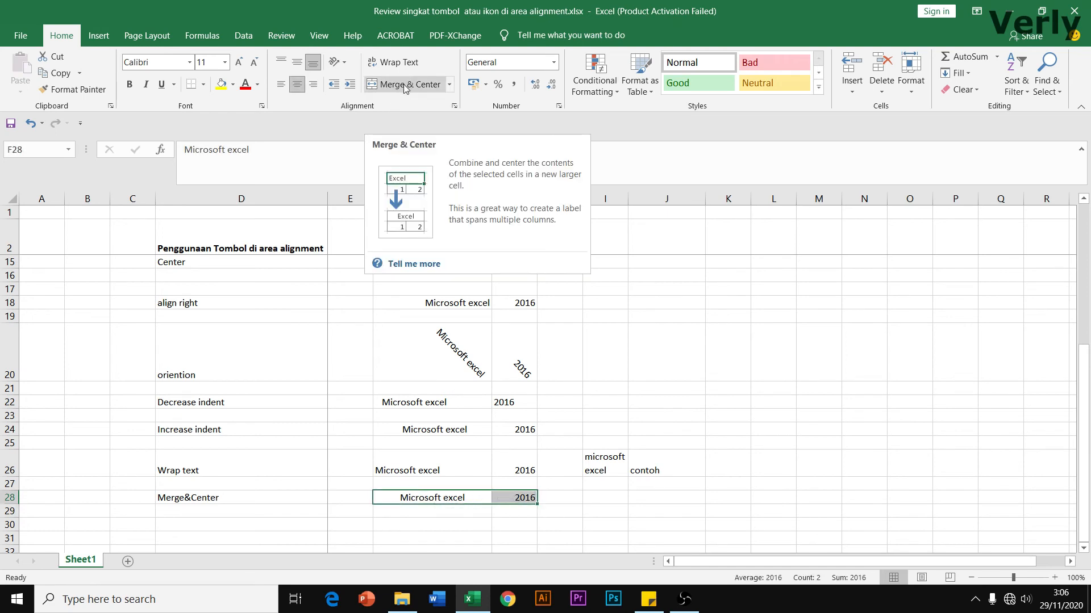
{"action": "left_click", "coordinate": [403, 85]}
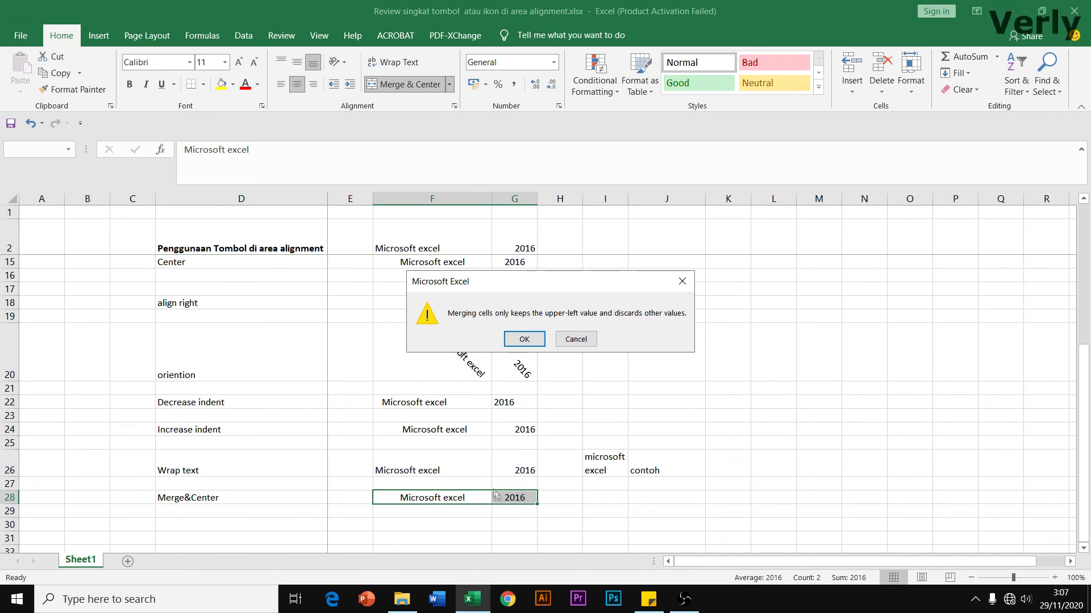
{"action": "left_click", "coordinate": [525, 340]}
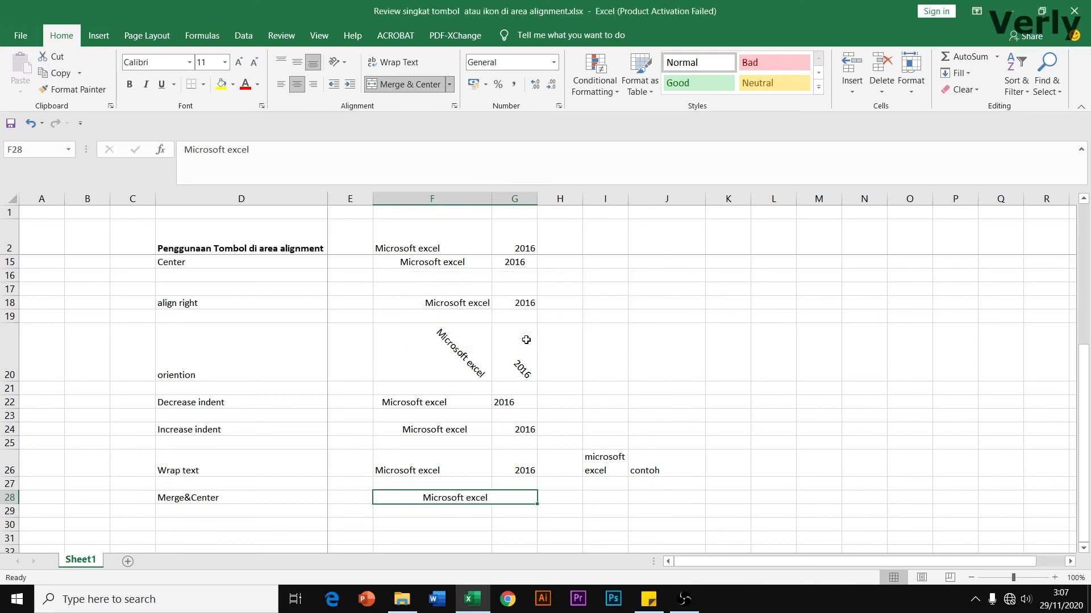